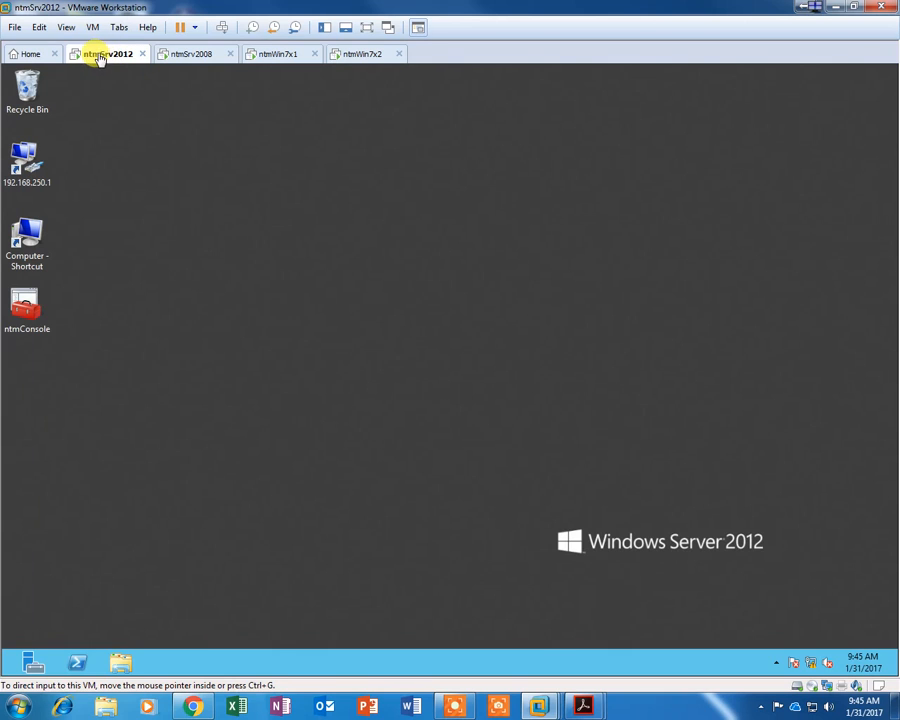
Step: Look over the desktops of the ntmSrv2012, ntmSrv2008, ntmWin7x1 and ntmWin7x2 virtual machines, ending on ntmSrv2012
{"action": "left_click", "coordinate": [193, 55]}
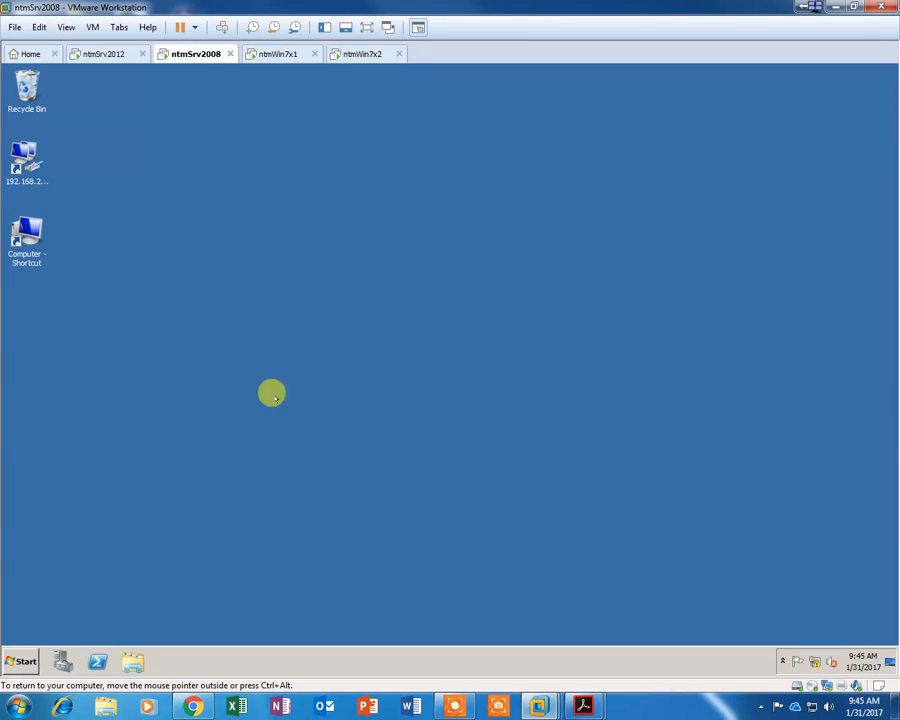
{"action": "left_click", "coordinate": [104, 54]}
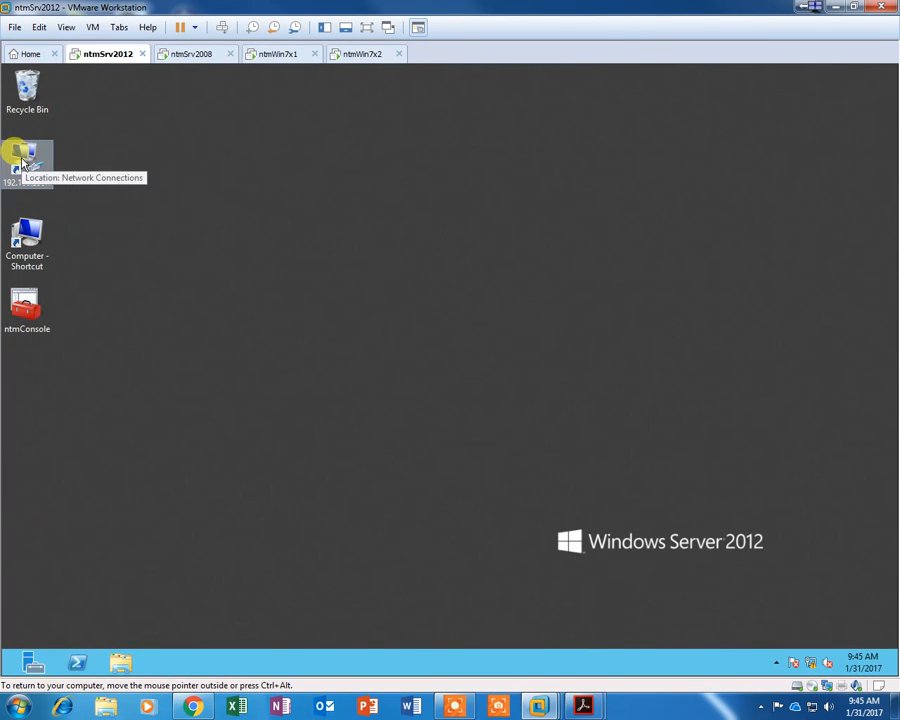
{"action": "left_click", "coordinate": [34, 246]}
{"action": "left_click", "coordinate": [26, 310]}
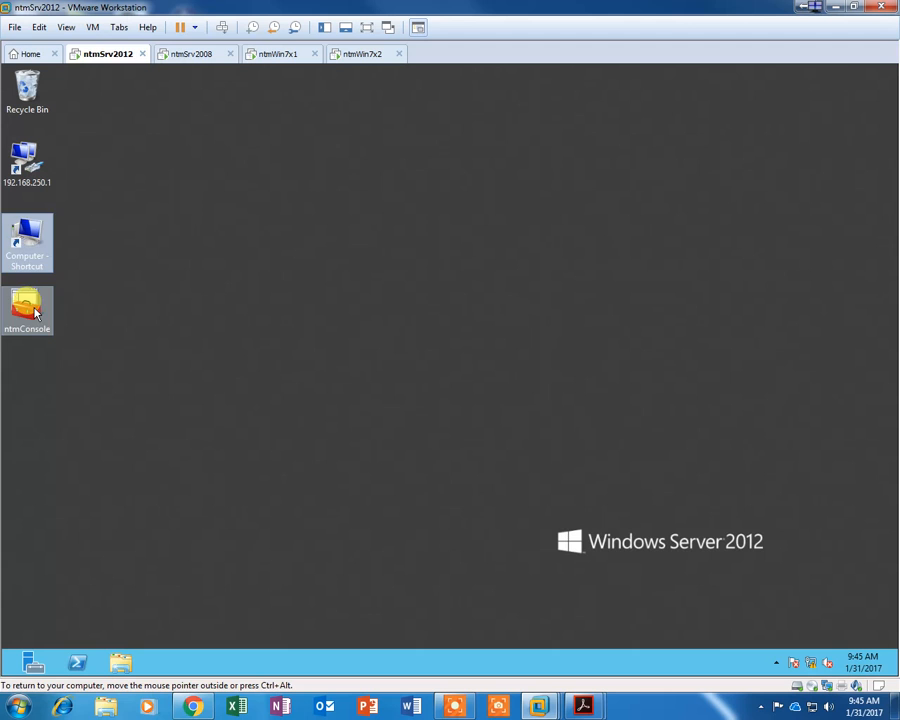
{"action": "left_click", "coordinate": [107, 317]}
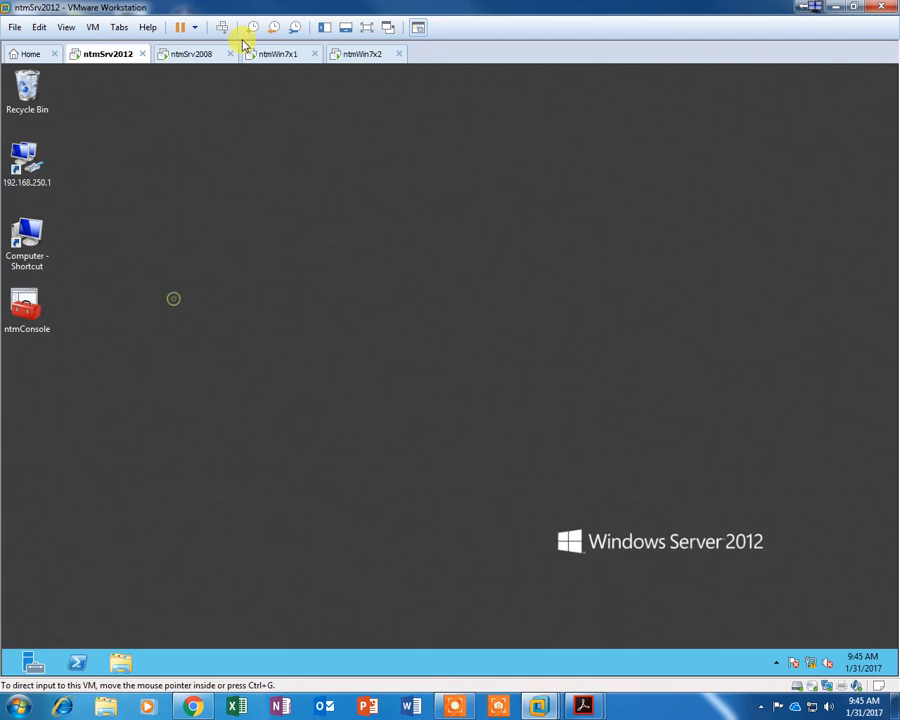
{"action": "left_click", "coordinate": [200, 55]}
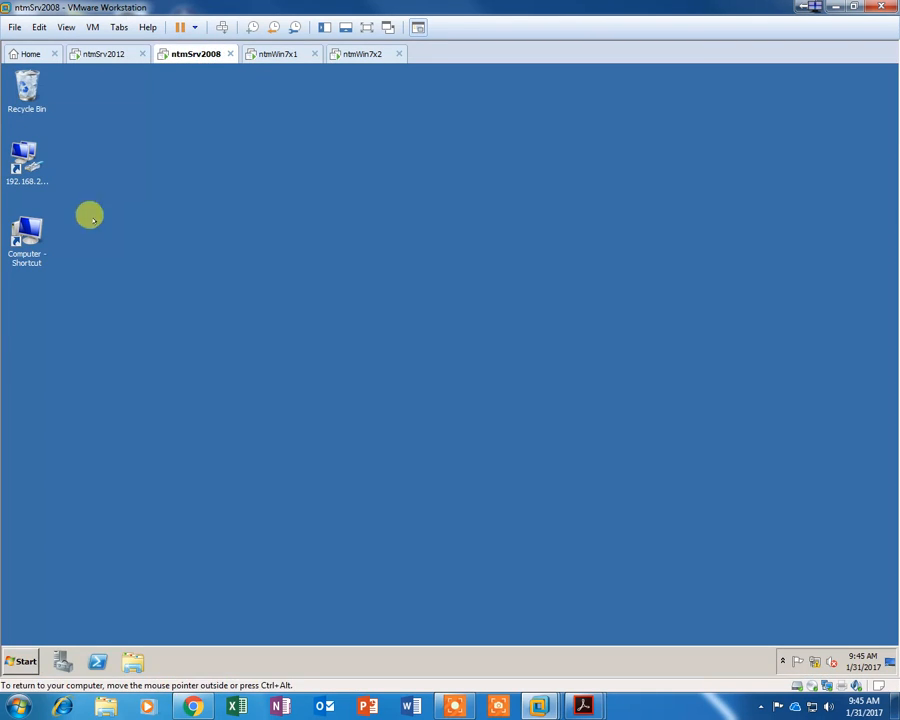
{"action": "left_click", "coordinate": [280, 55]}
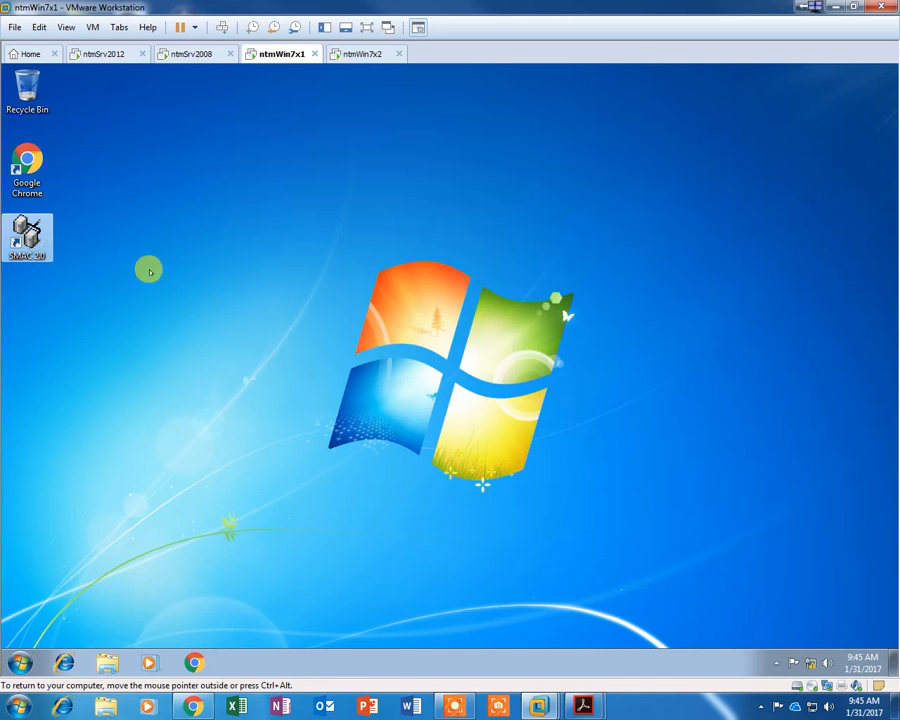
{"action": "left_click", "coordinate": [366, 56]}
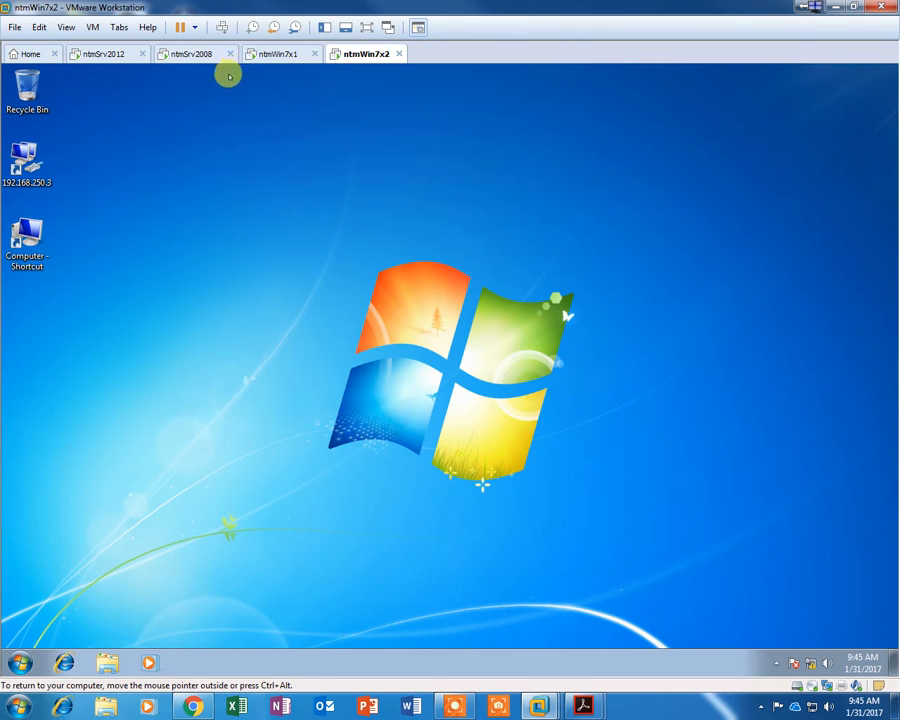
{"action": "left_click", "coordinate": [282, 57]}
{"action": "left_click", "coordinate": [183, 57]}
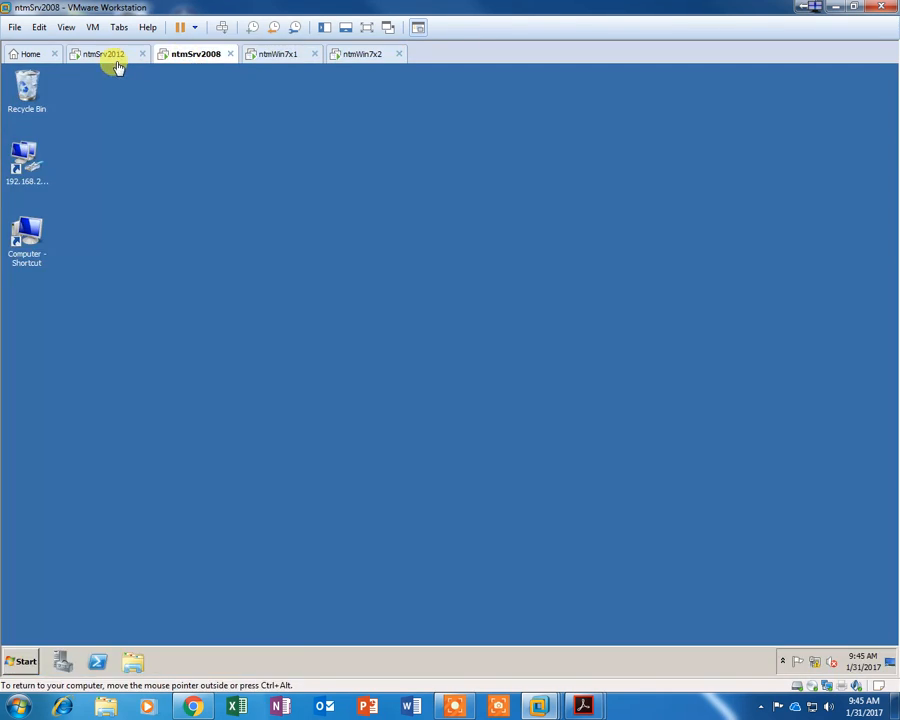
{"action": "left_click", "coordinate": [106, 60]}
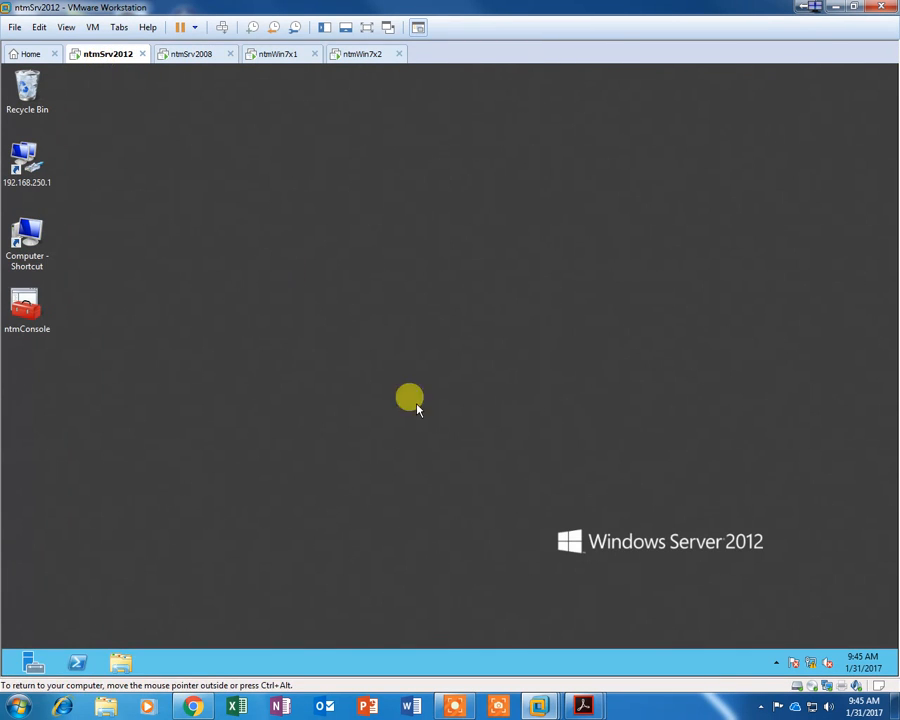
Step: Open Active Directory Users and Computers from Server Manager on the ntmSrv2012 machine
{"action": "left_click", "coordinate": [18, 662]}
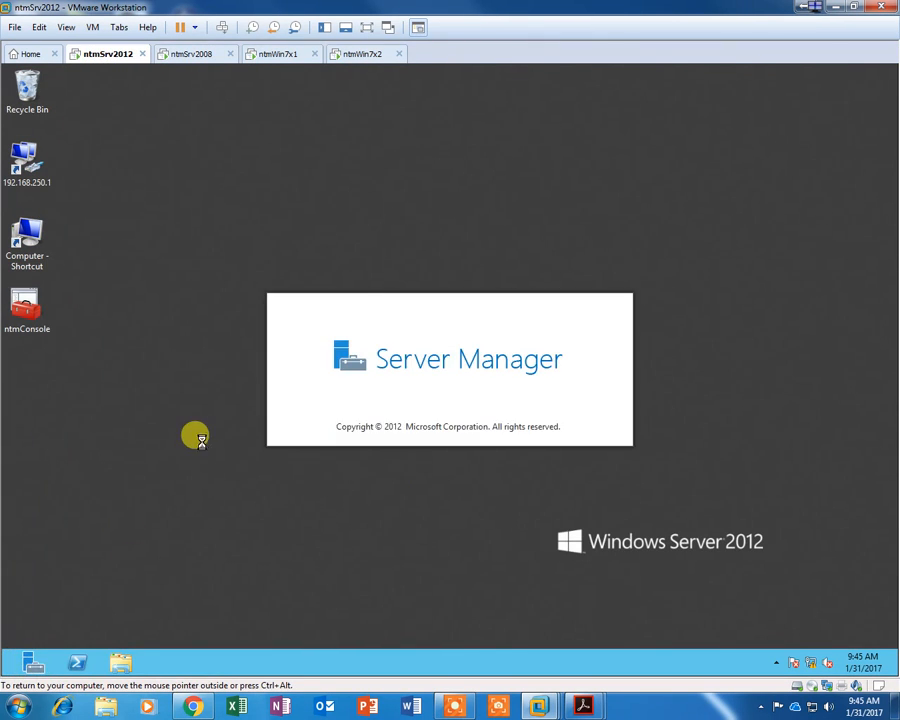
{"action": "left_click_drag", "start_coordinate": [538, 200], "coordinate": [533, 137]}
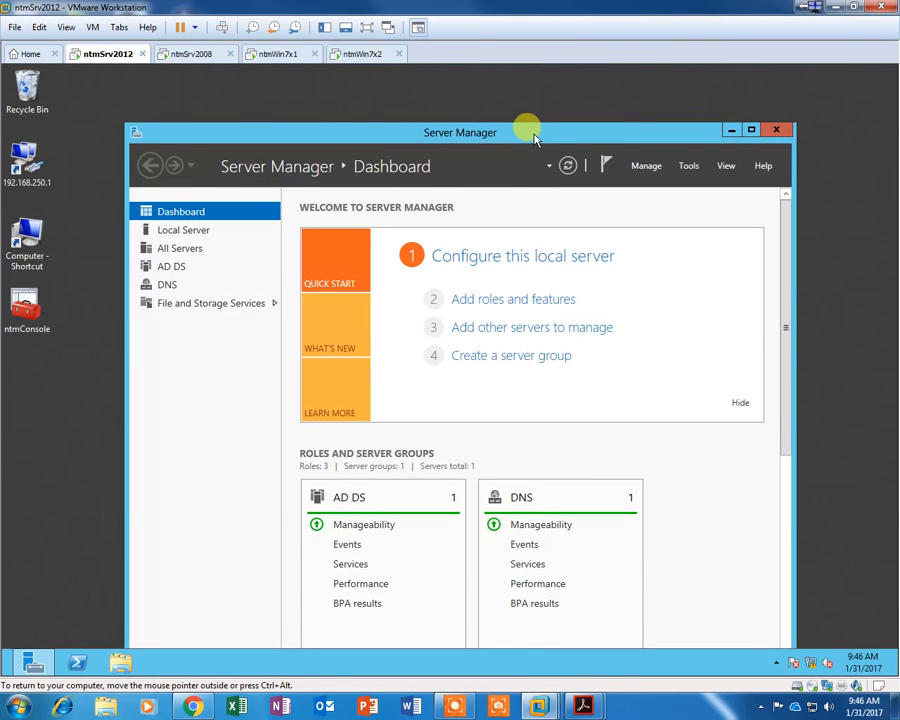
{"action": "left_click", "coordinate": [689, 165]}
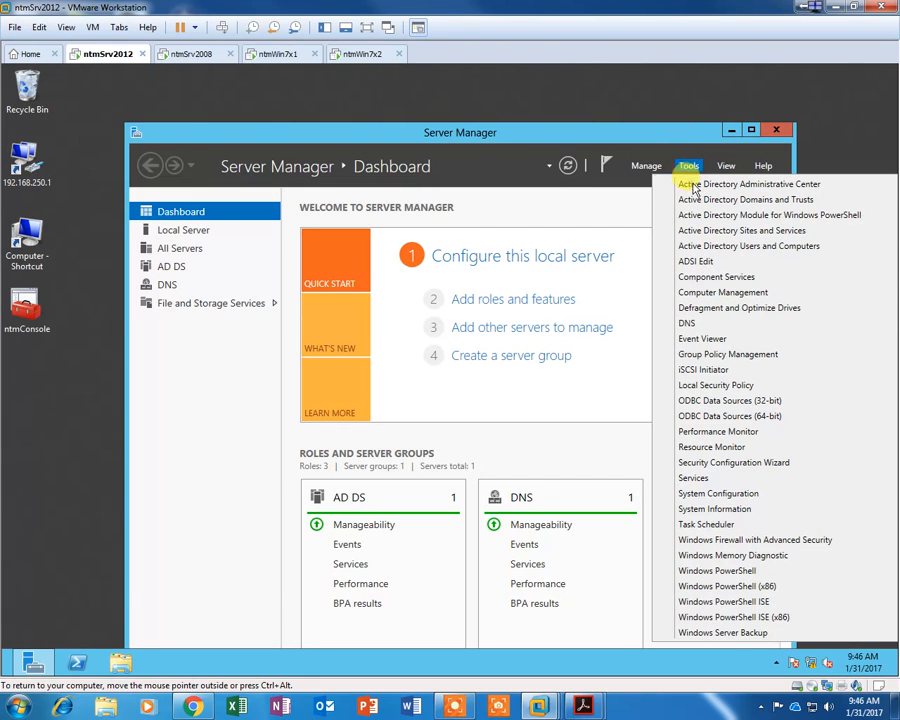
{"action": "left_click", "coordinate": [711, 245]}
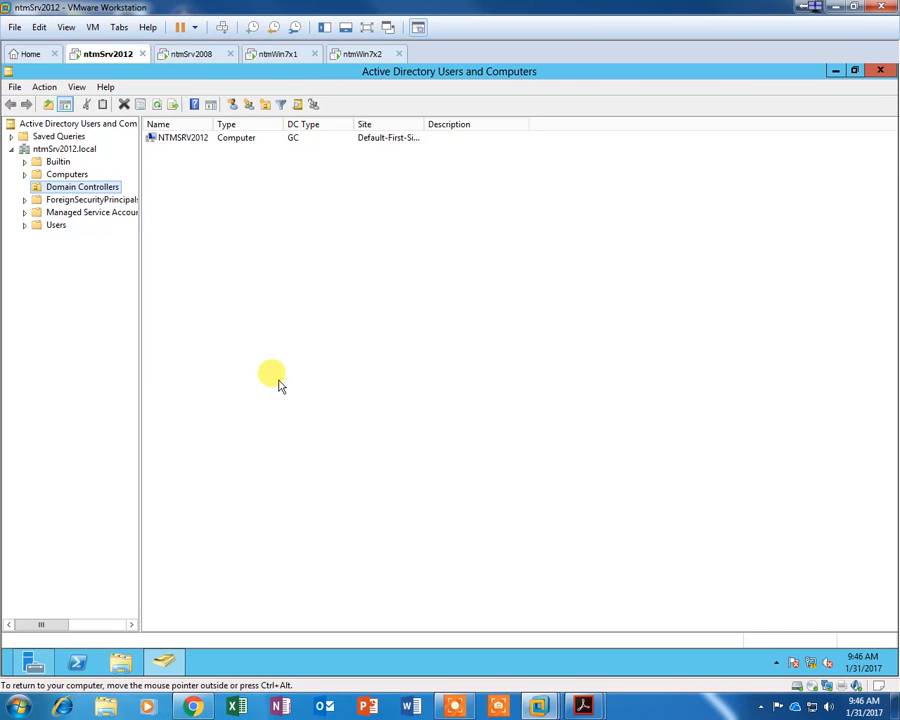
Step: Open the properties of the ntmSrv2012.local domain and enter the description "Local Domain for Server 2012 network"
{"action": "left_click", "coordinate": [45, 149]}
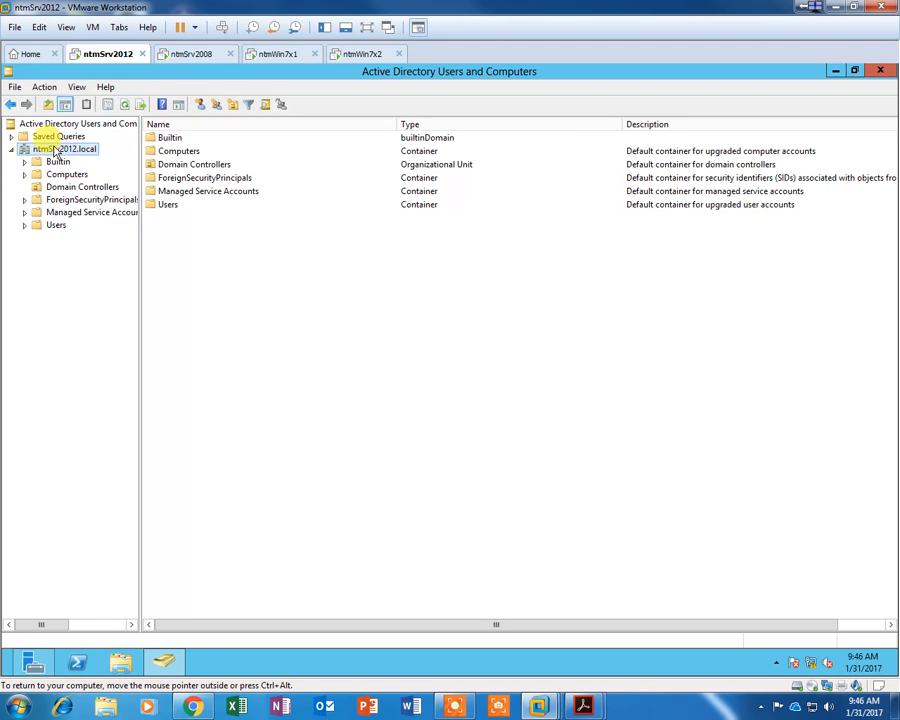
{"action": "right_click", "coordinate": [56, 152]}
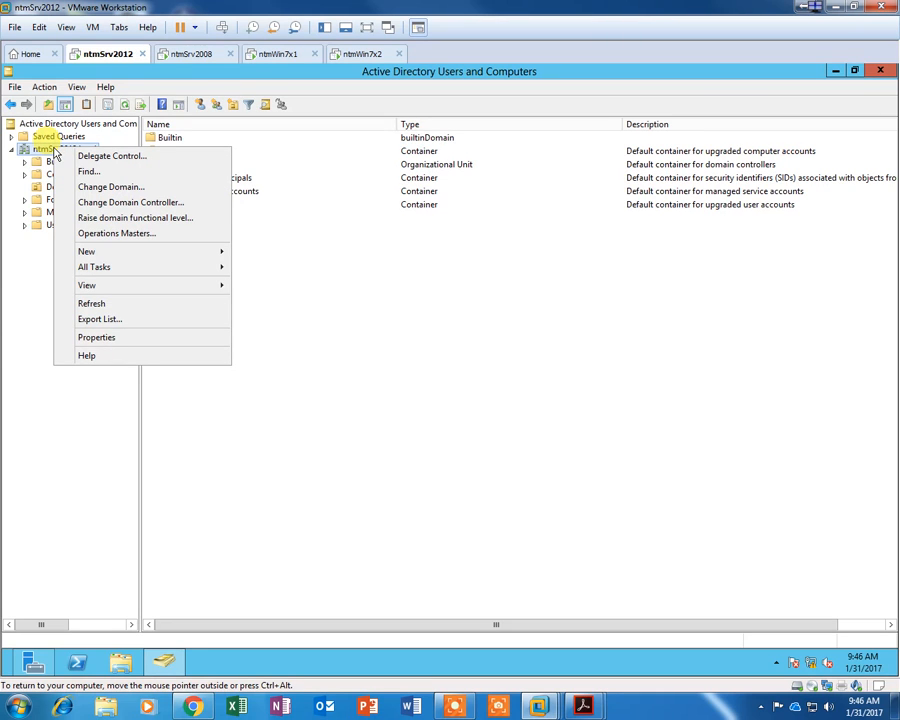
{"action": "left_click", "coordinate": [100, 337]}
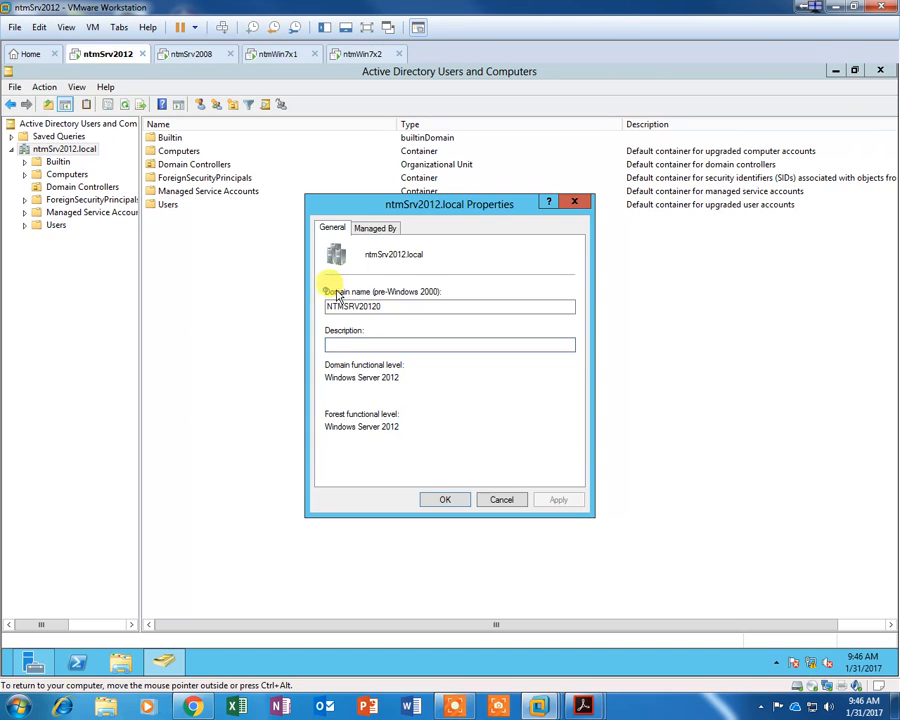
{"action": "left_click", "coordinate": [381, 305]}
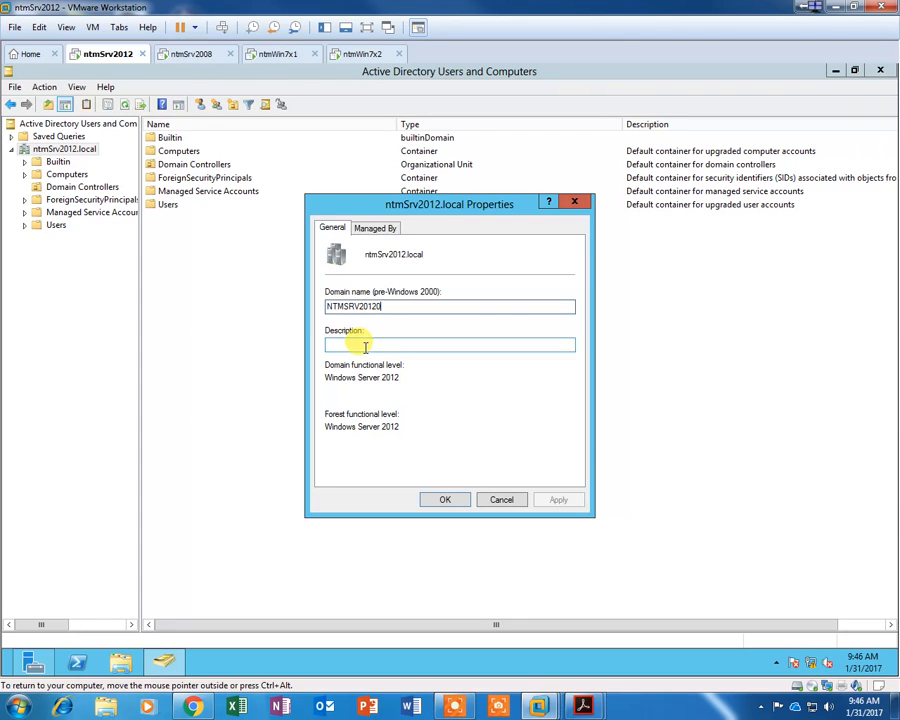
{"action": "left_click_drag", "start_coordinate": [366, 254], "coordinate": [422, 253]}
{"action": "left_click", "coordinate": [428, 255]}
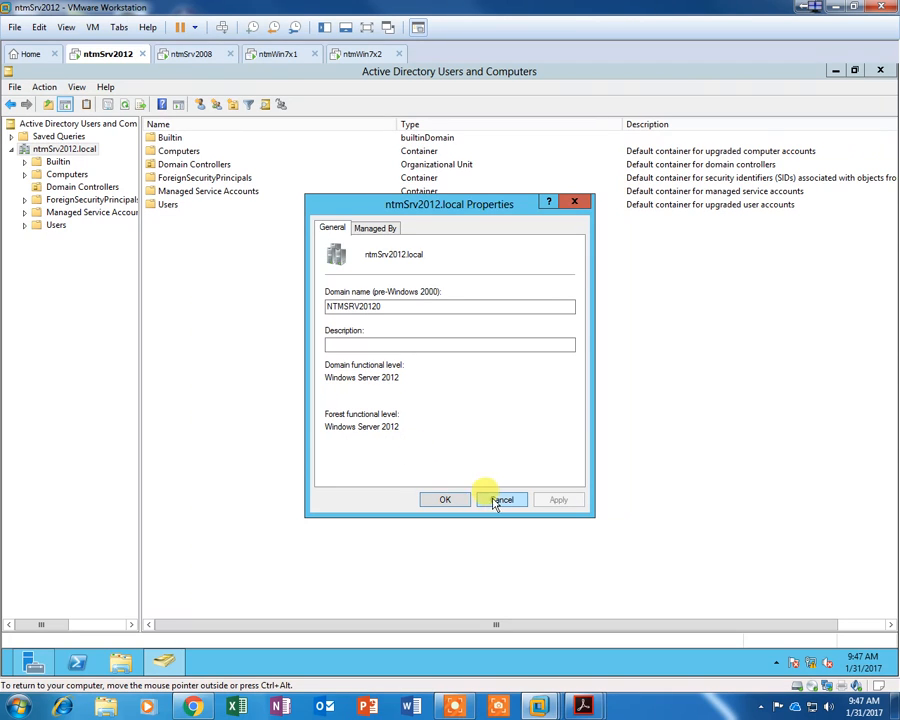
{"action": "left_click", "coordinate": [409, 347]}
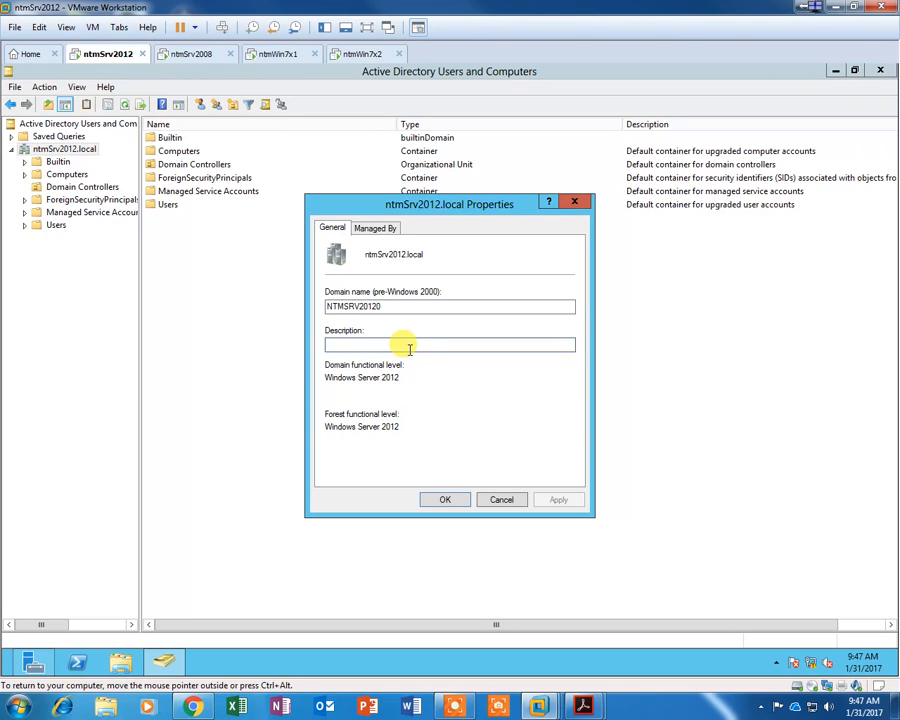
{"action": "type", "text": "Lo"}
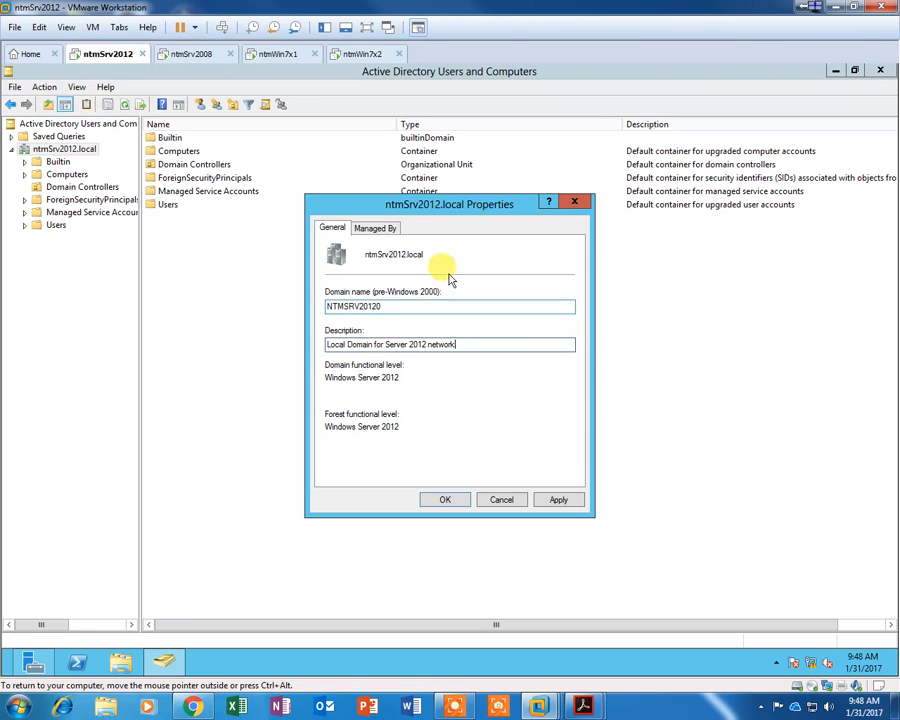
Step: Capture a screenshot of the virtual machine with the domain properties dialog shown, and turn off the capture hint for future screenshots
{"action": "left_click_drag", "start_coordinate": [450, 204], "coordinate": [466, 163]}
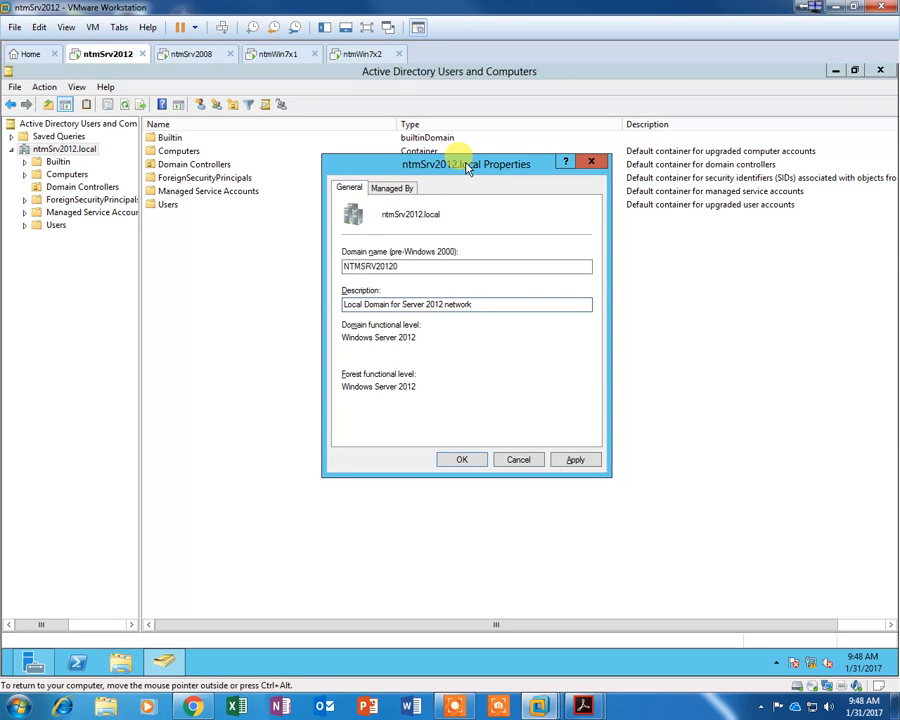
{"action": "key", "text": "ctrl+alt+Print"}
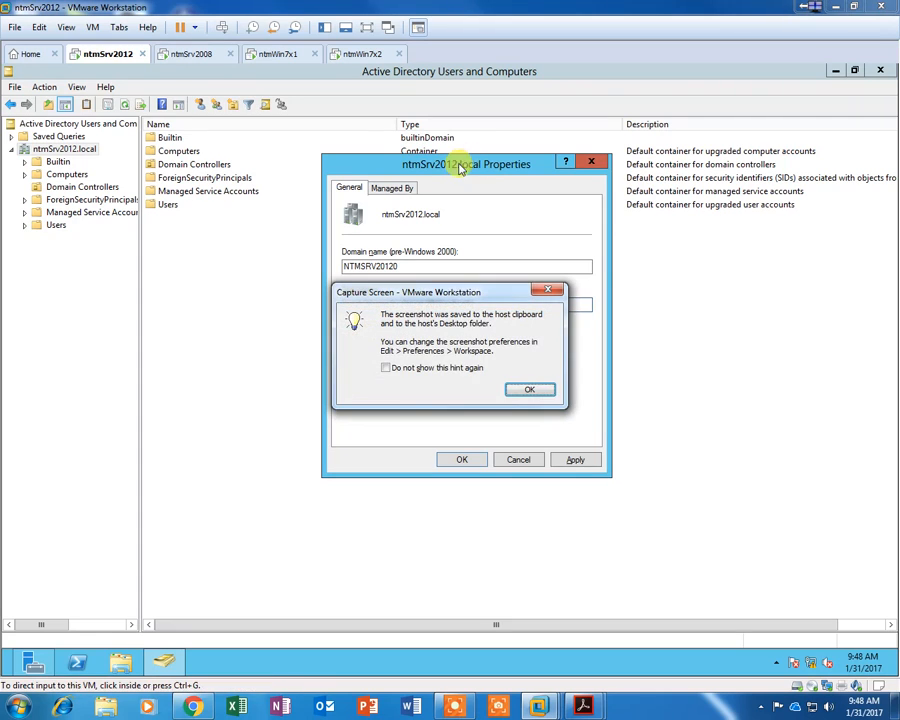
{"action": "left_click", "coordinate": [405, 369]}
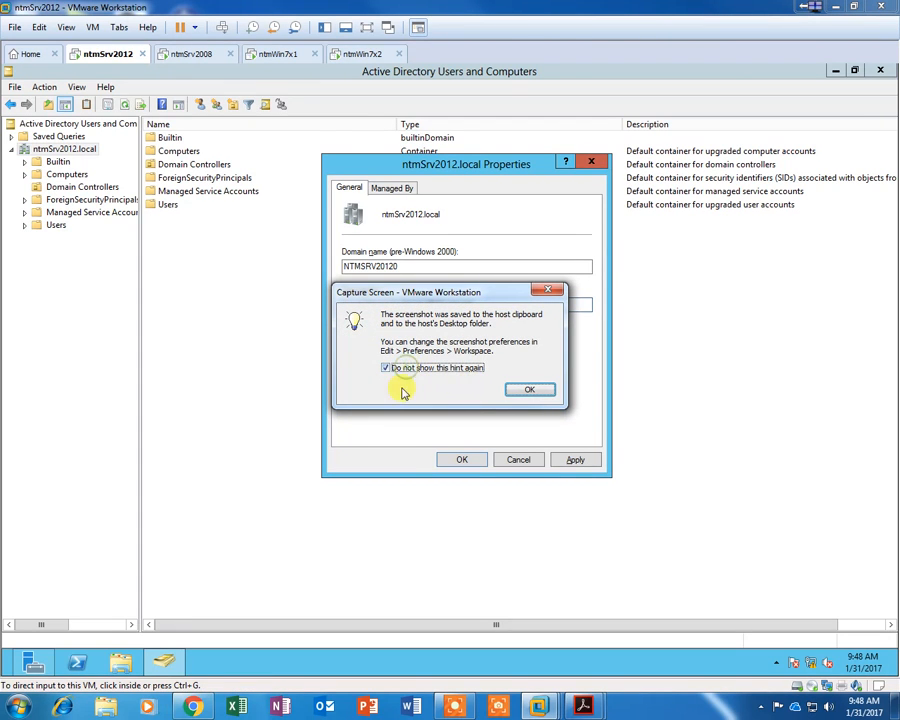
{"action": "left_click", "coordinate": [532, 389]}
Step: Switch to Word 2016 on the host, open a blank document and place its window over the virtual machine
{"action": "left_click", "coordinate": [14, 709]}
{"action": "left_click", "coordinate": [72, 666]}
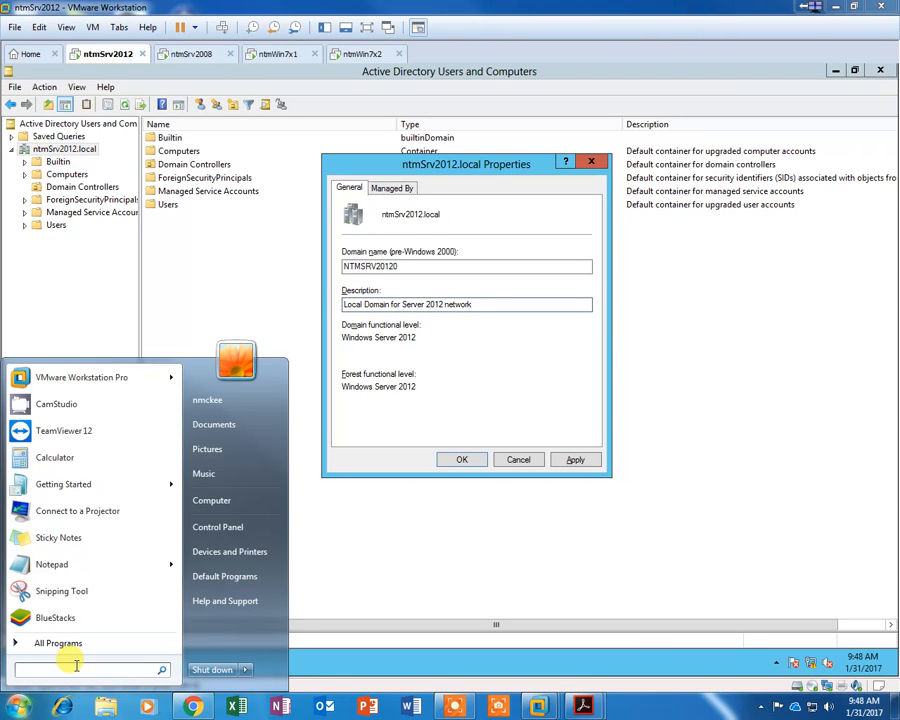
{"action": "type", "text": "word"}
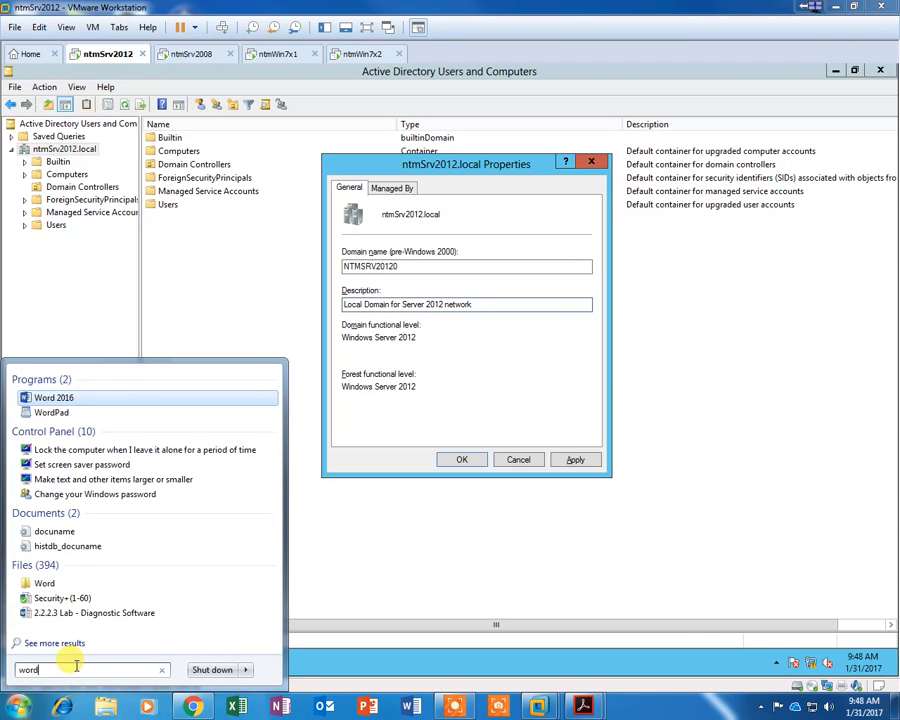
{"action": "key", "text": "Return"}
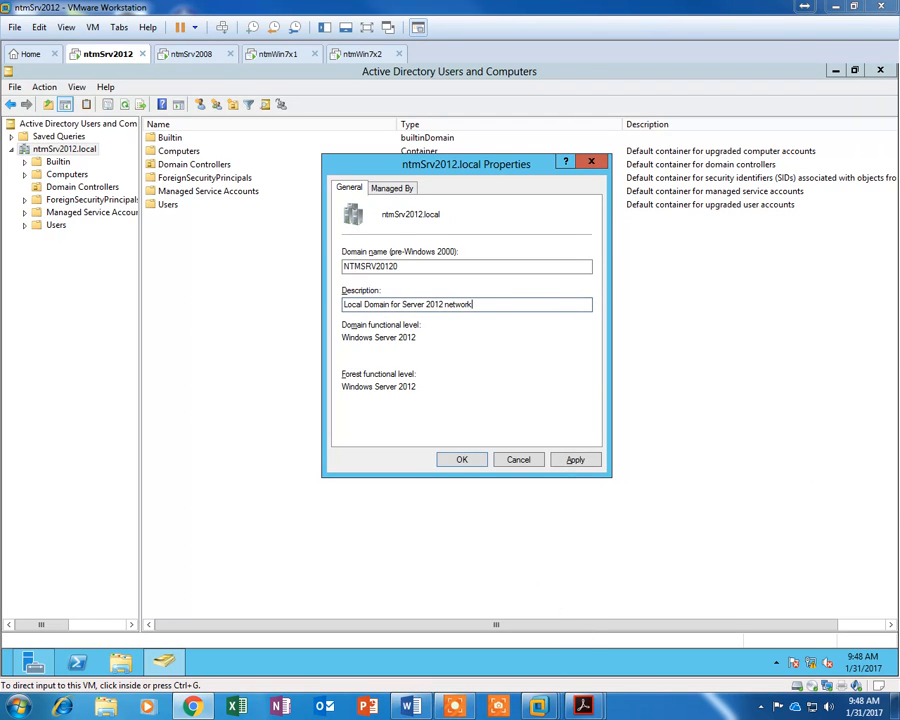
{"action": "right_click", "coordinate": [411, 708]}
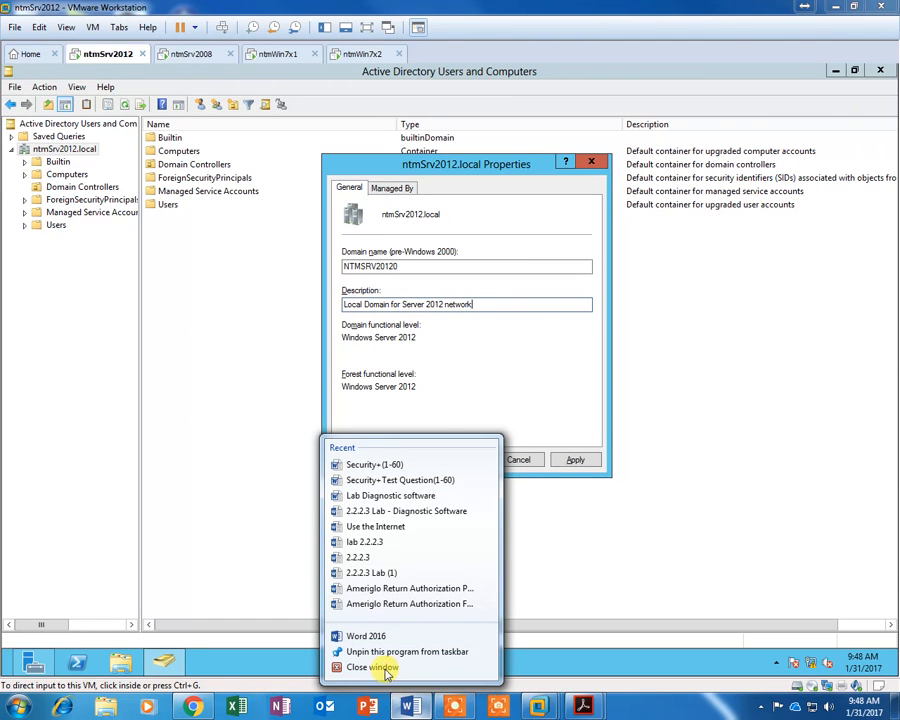
{"action": "left_click", "coordinate": [372, 636]}
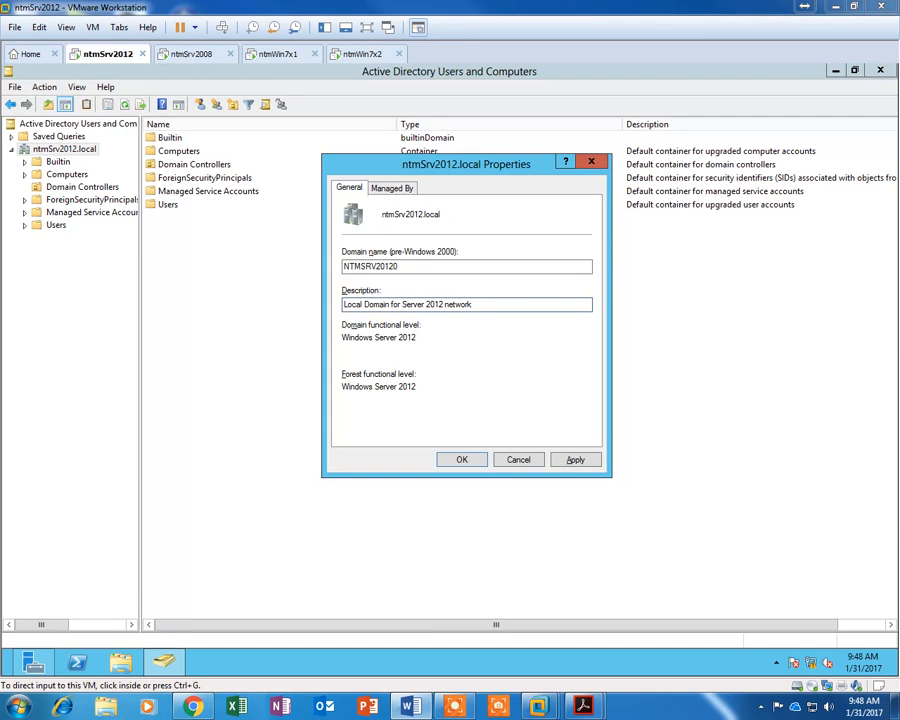
{"action": "left_click_drag", "start_coordinate": [898, 236], "coordinate": [519, 238]}
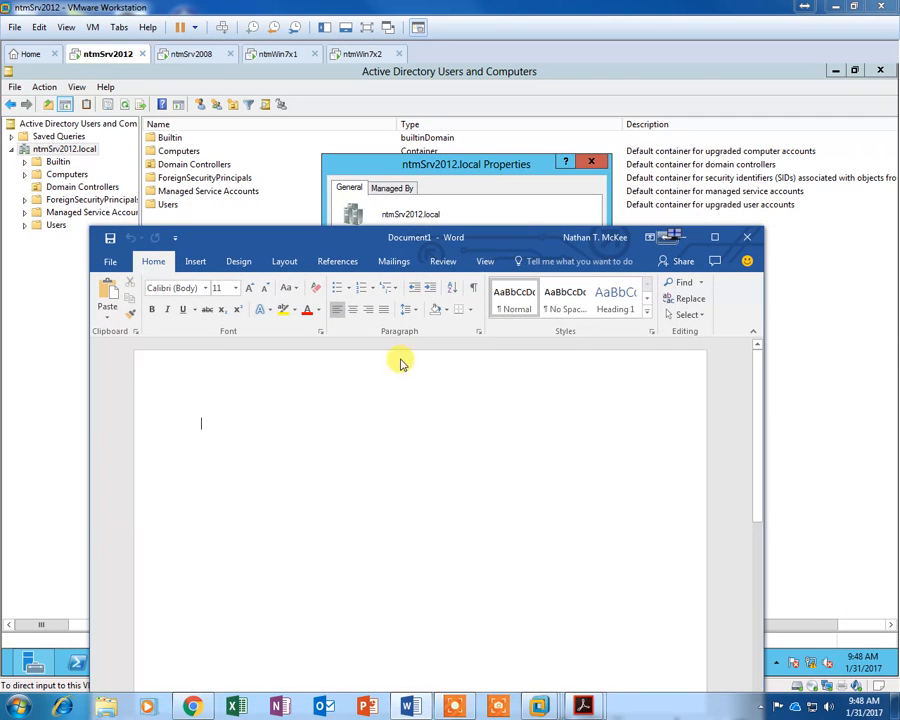
Step: Enter the heading "Activity 6-2: Exploring Active Directory Container Objects" in the blank document and paste the captured screenshot below it
{"action": "left_click", "coordinate": [222, 435]}
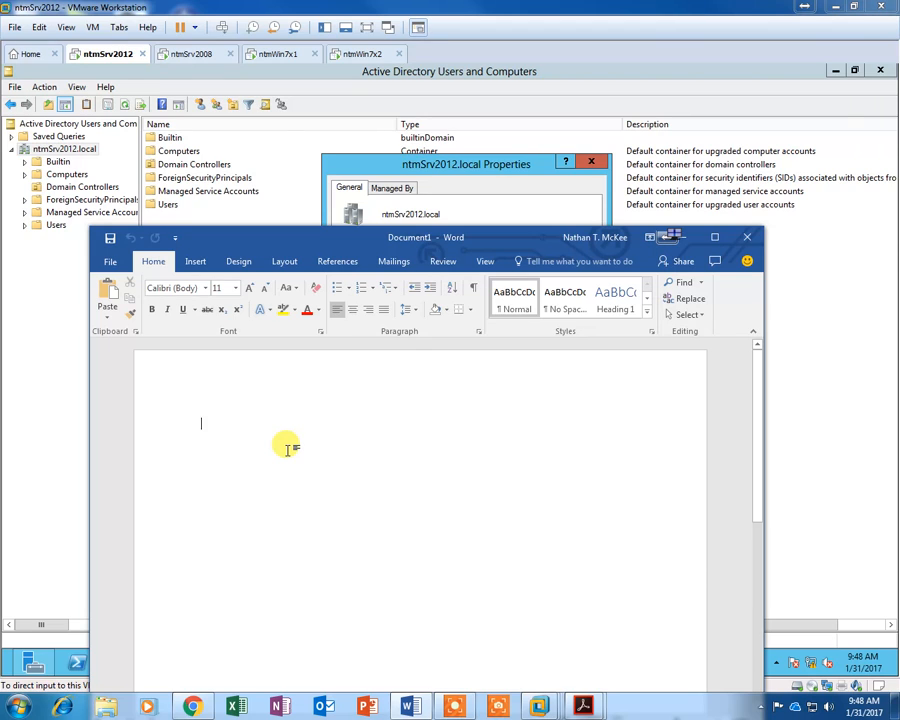
{"action": "type", "text": "Activity"}
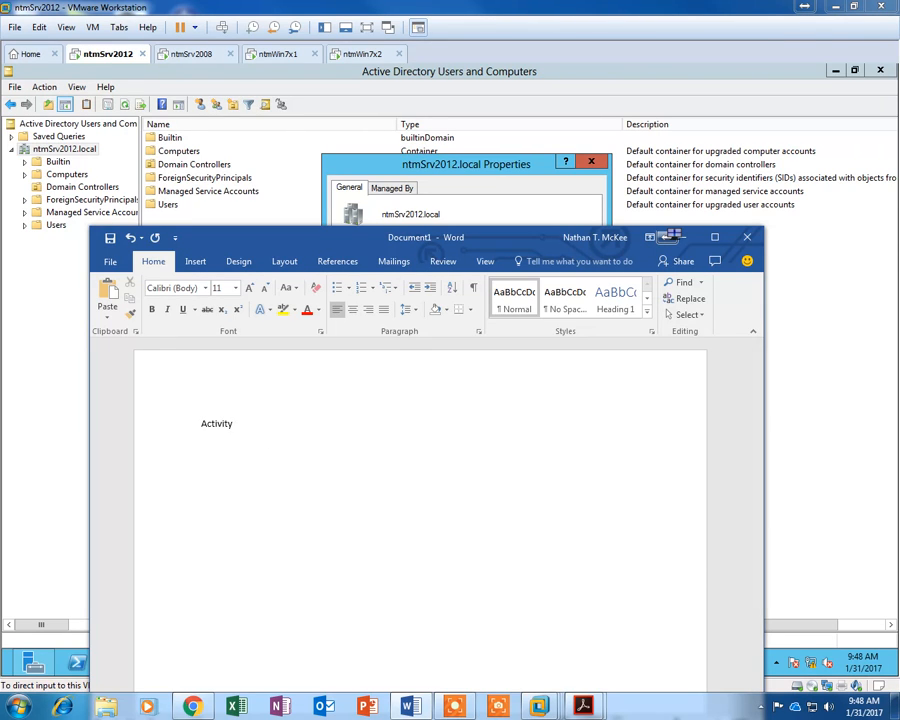
{"action": "type", "text": " 6-2: Exploring Active Directory"}
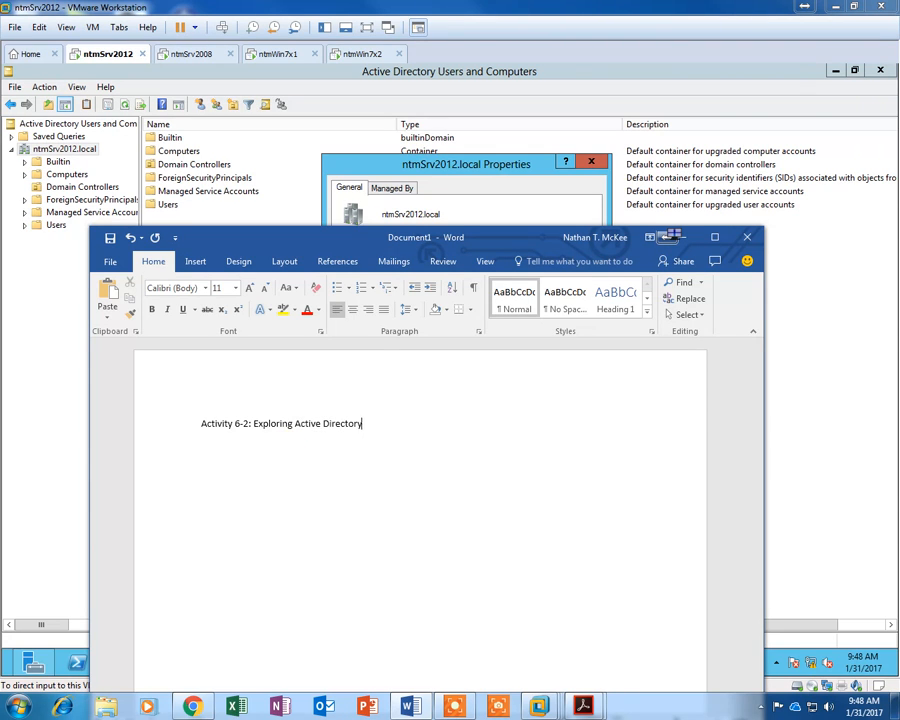
{"action": "type", "text": " cont"}
{"action": "key", "text": "BackSpace"}
{"action": "key", "text": "BackSpace"}
{"action": "key", "text": "BackSpace"}
{"action": "type", "text": "Container Objects"}
{"action": "key", "text": "Return"}
{"action": "key", "text": "ctrl+v"}
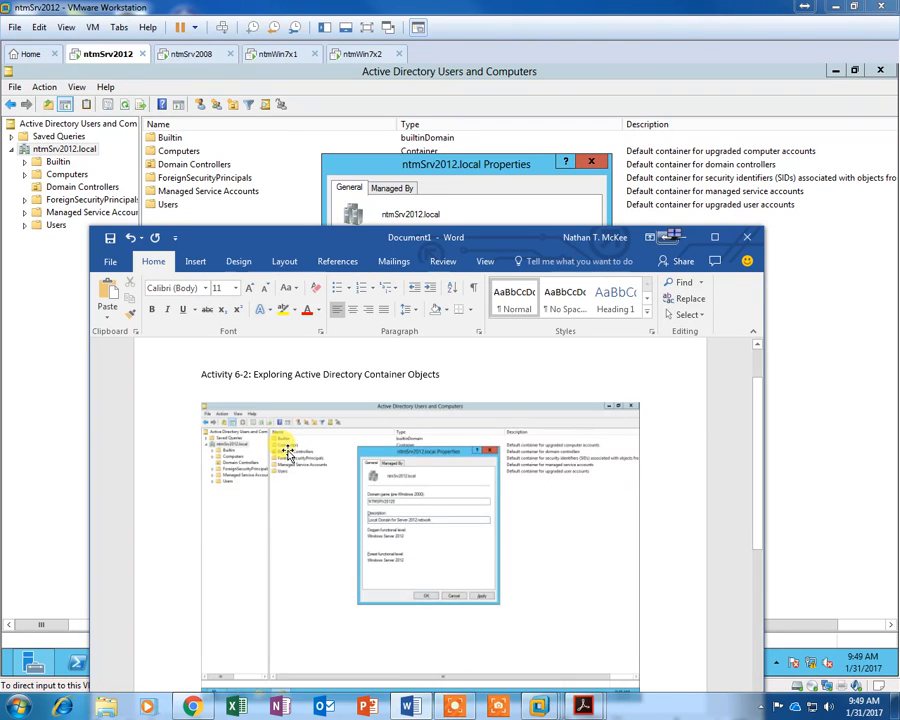
Step: Crop the pasted screenshot from its lower-right corner, keeping the console tree and the complete domain properties dialog
{"action": "left_click", "coordinate": [412, 492]}
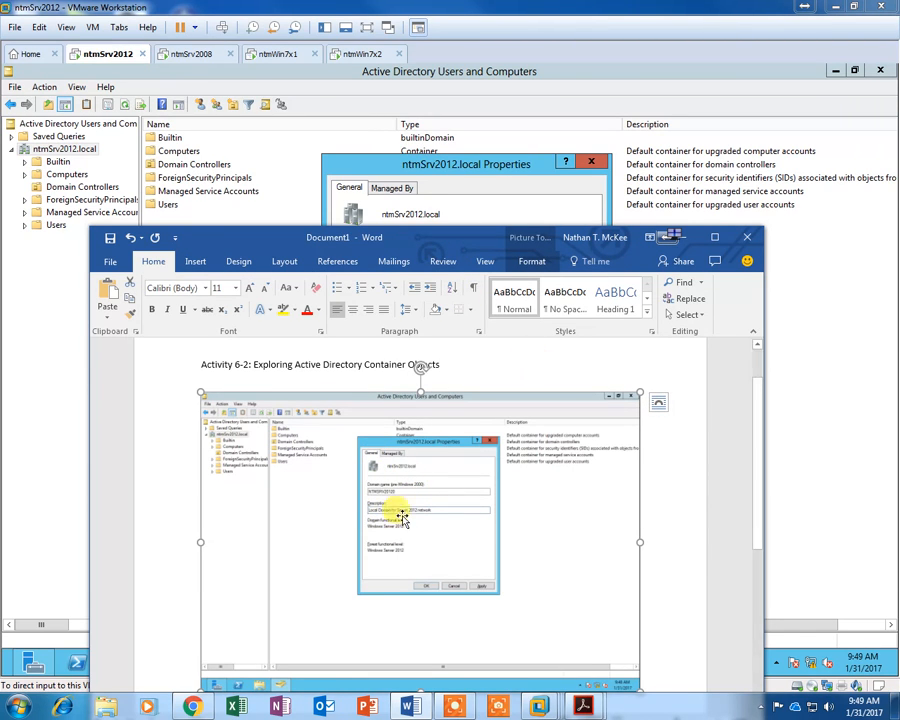
{"action": "left_click", "coordinate": [532, 261]}
{"action": "left_click", "coordinate": [532, 300]}
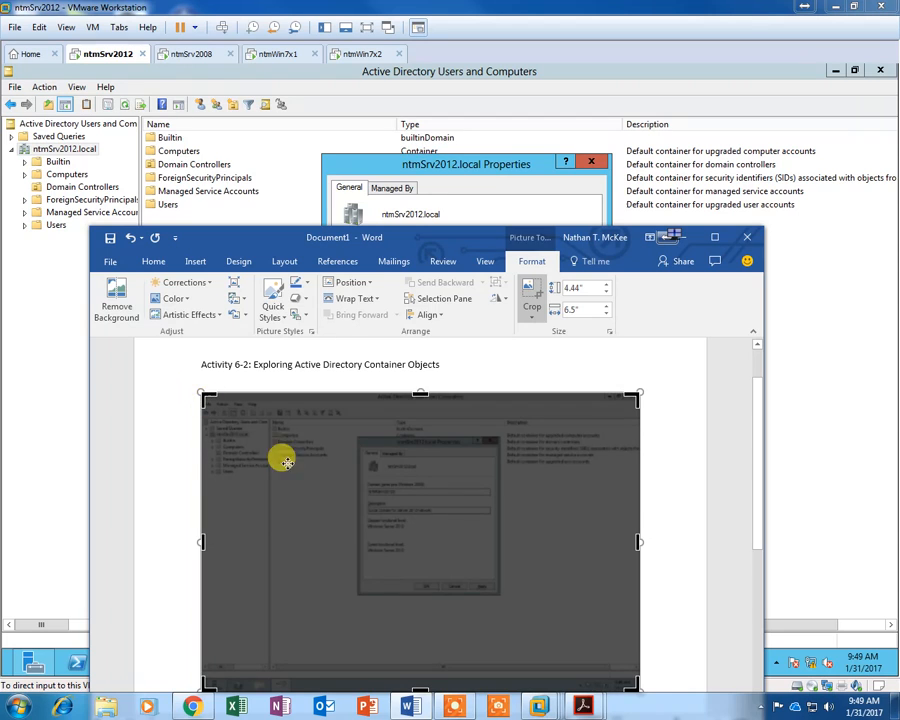
{"action": "left_click_drag", "start_coordinate": [628, 683], "coordinate": [540, 603]}
{"action": "left_click", "coordinate": [546, 612]}
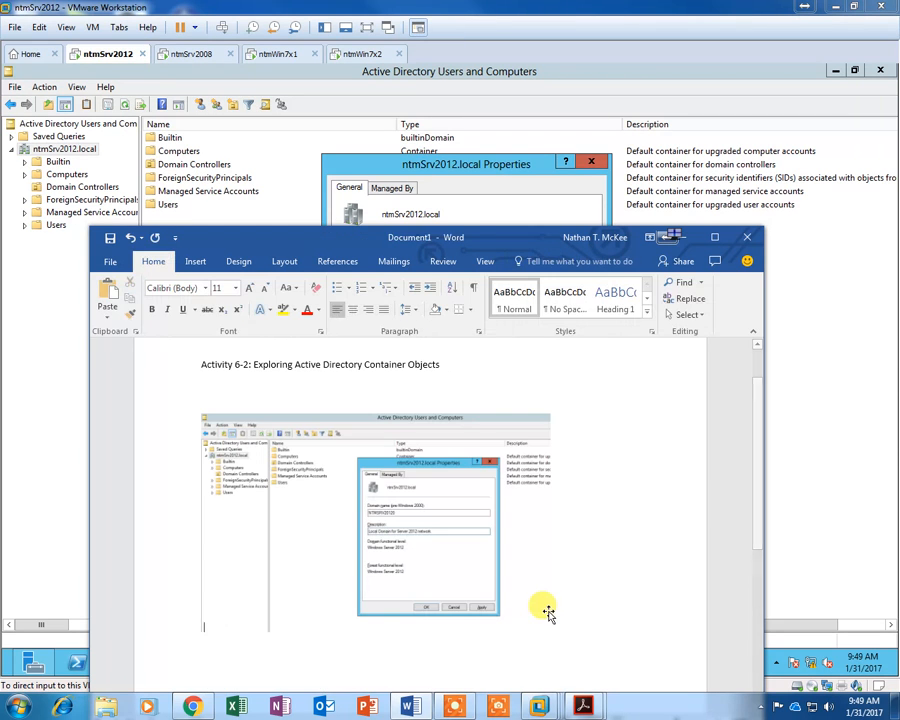
Step: Enlarge the cropped screenshot proportionally until it fills the text width between the page margins
{"action": "left_click_drag", "start_coordinate": [476, 237], "coordinate": [483, 137]}
{"action": "left_click", "coordinate": [392, 428]}
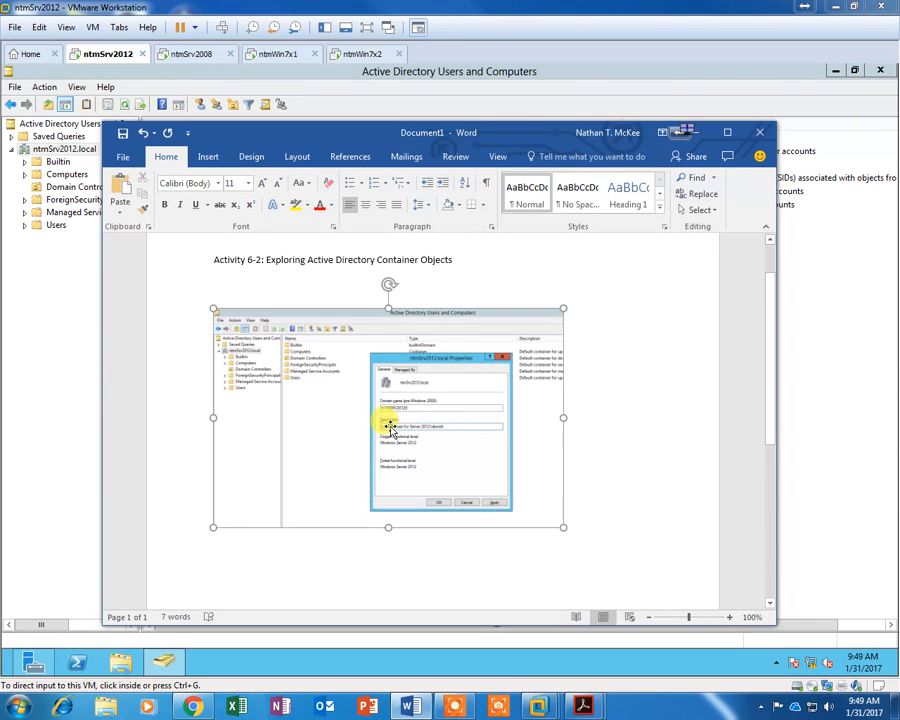
{"action": "left_click_drag", "start_coordinate": [556, 527], "coordinate": [704, 607]}
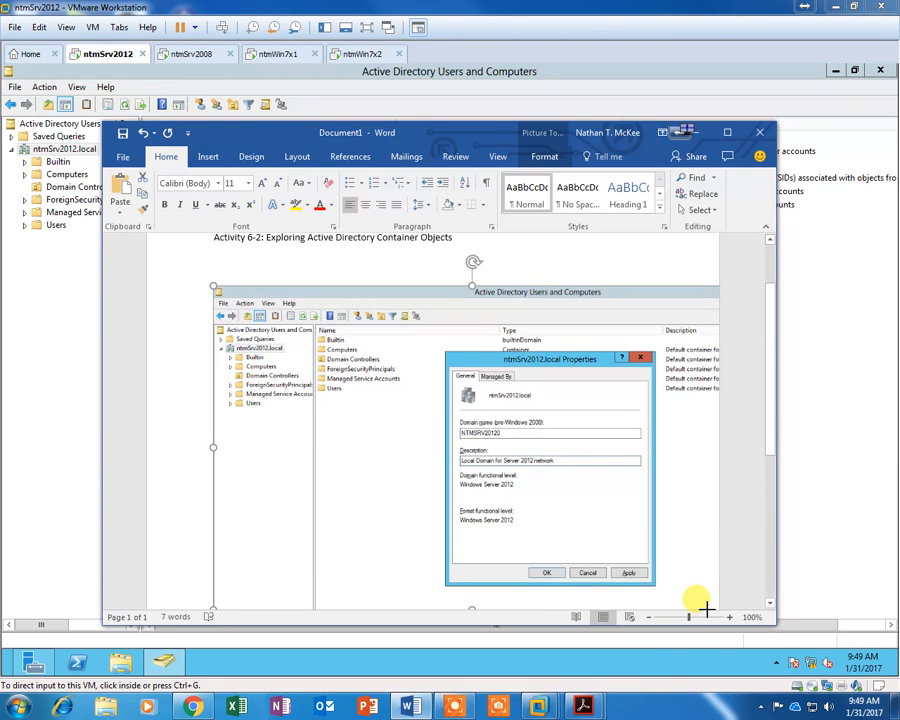
{"action": "left_click_drag", "start_coordinate": [704, 607], "coordinate": [536, 546]}
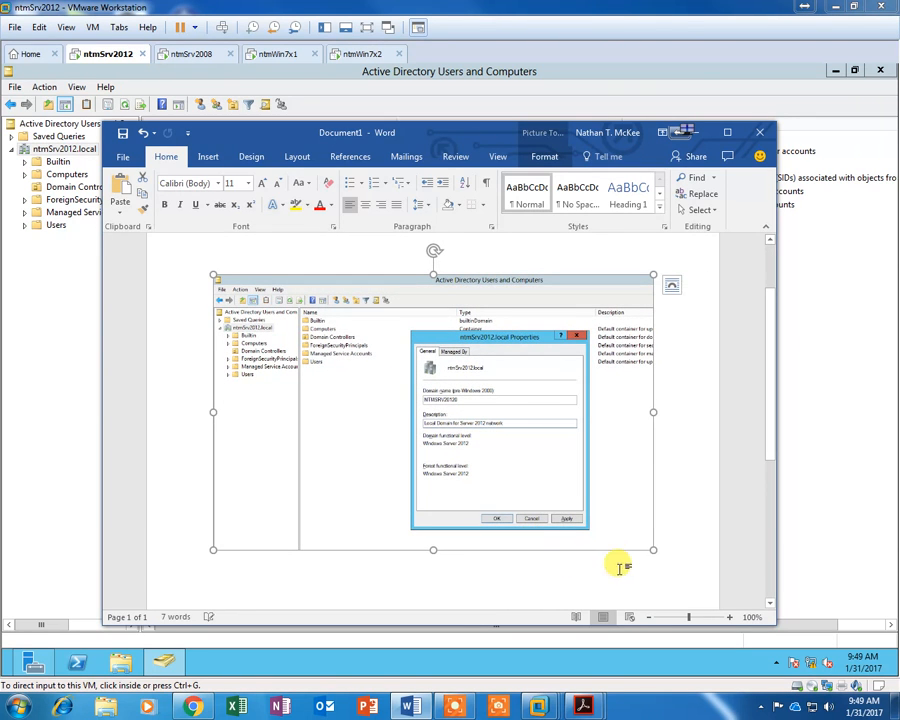
Step: Save the document as "Activity 6-2" in the NOS230 folder inside Spring2017 on the Sampson Community College OneDrive
{"action": "left_click_drag", "start_coordinate": [477, 134], "coordinate": [402, 185]}
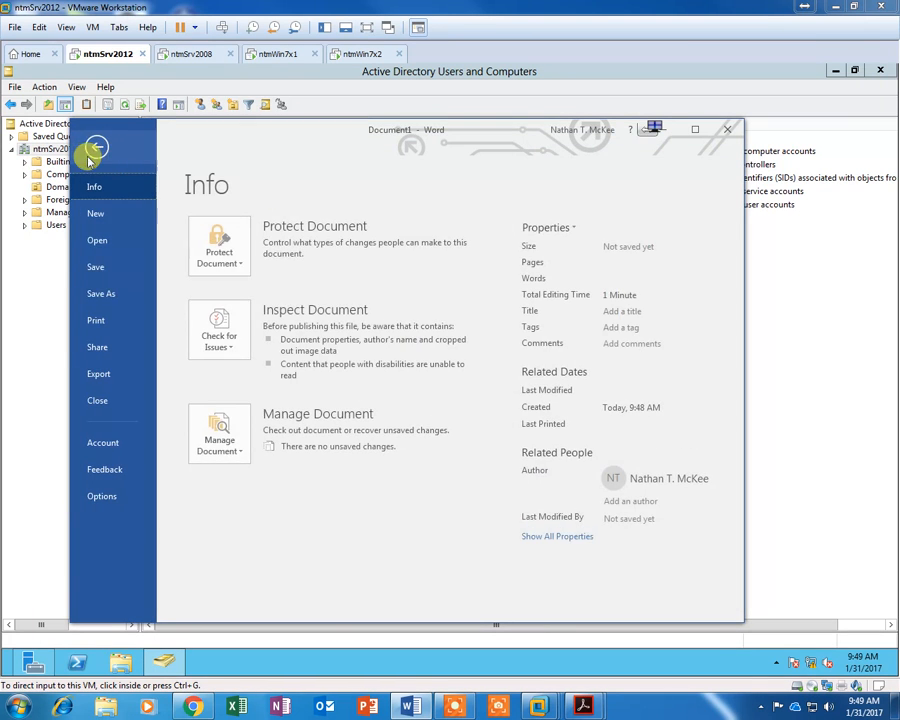
{"action": "left_click", "coordinate": [90, 153]}
{"action": "left_click", "coordinate": [116, 294]}
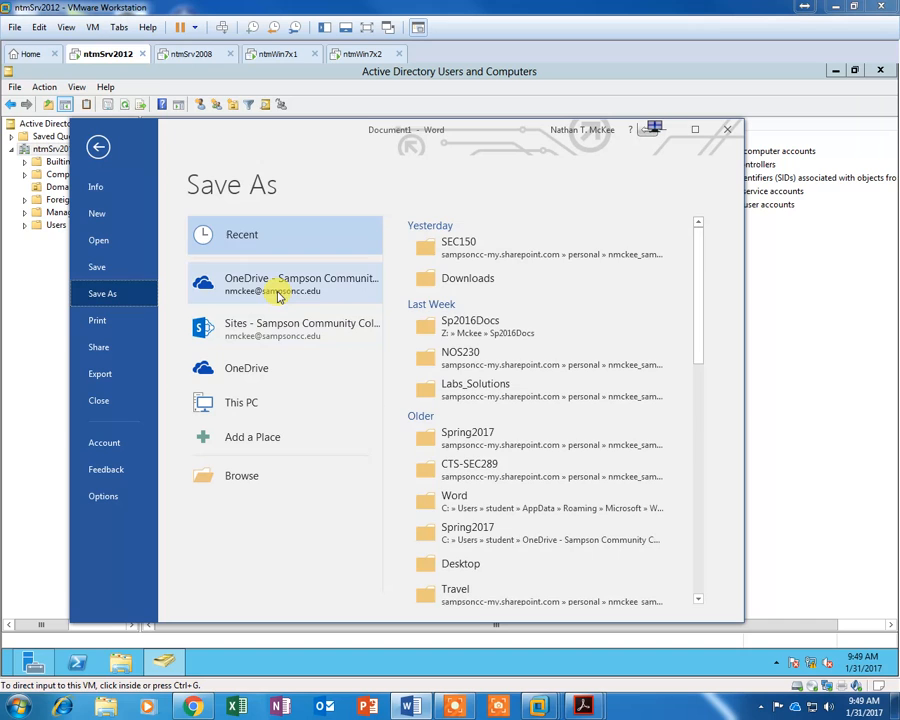
{"action": "left_click", "coordinate": [257, 292]}
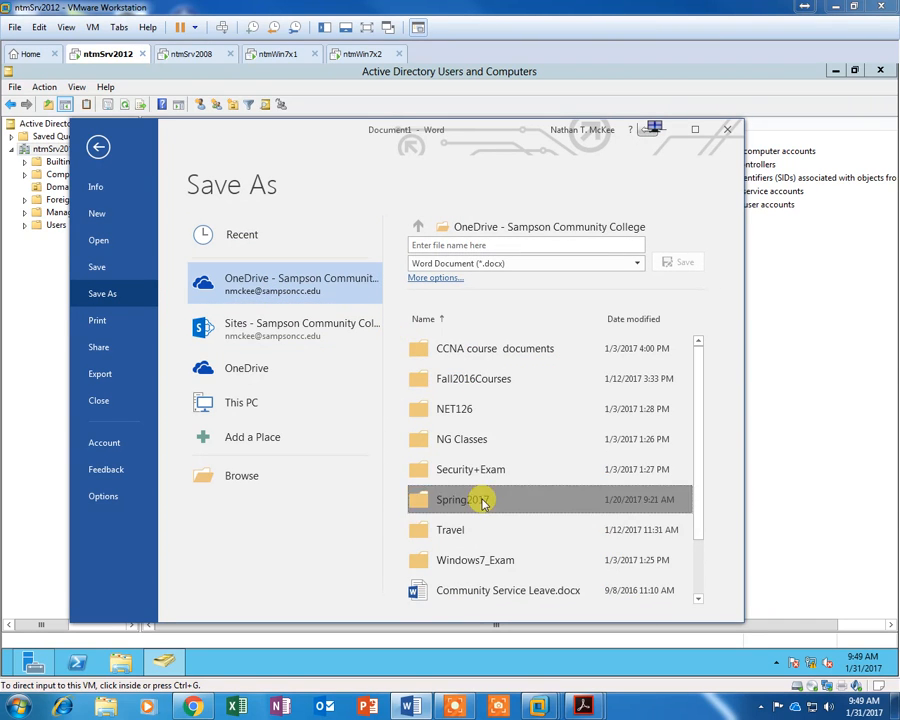
{"action": "double_click", "coordinate": [474, 499]}
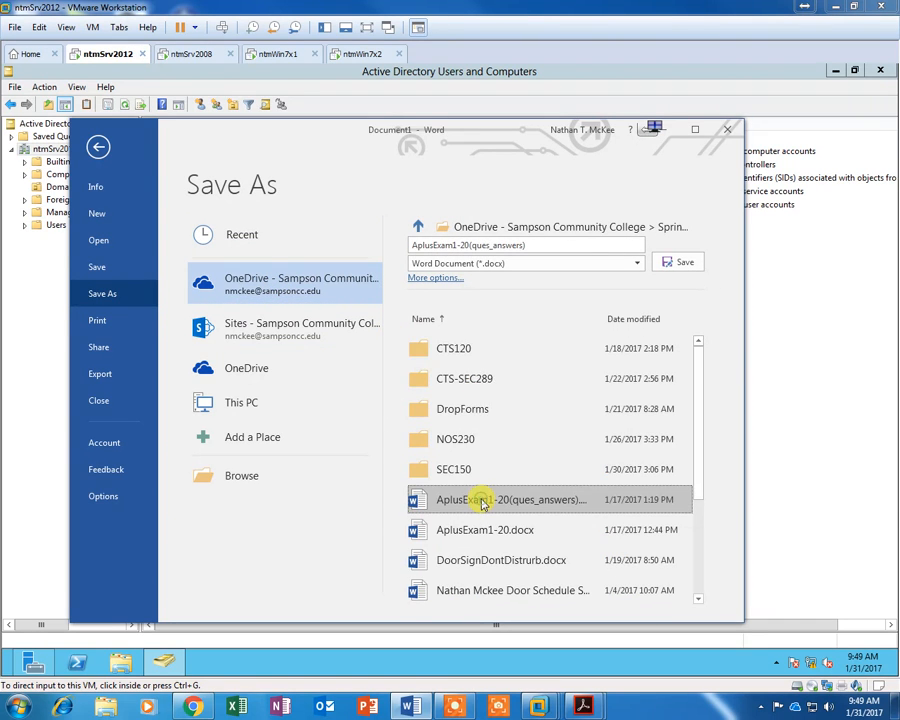
{"action": "double_click", "coordinate": [460, 439]}
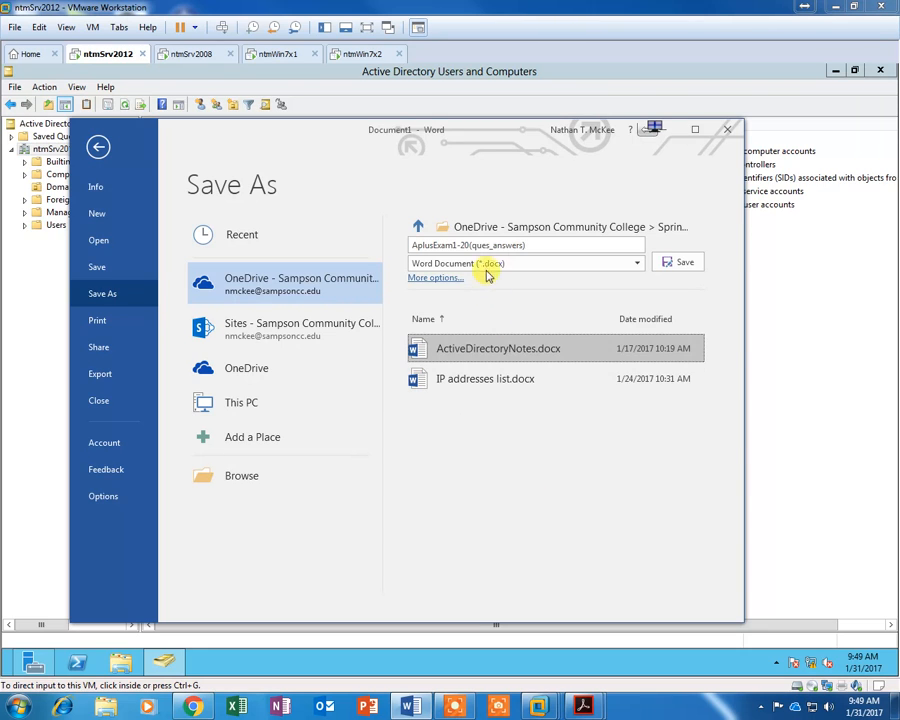
{"action": "left_click", "coordinate": [465, 244]}
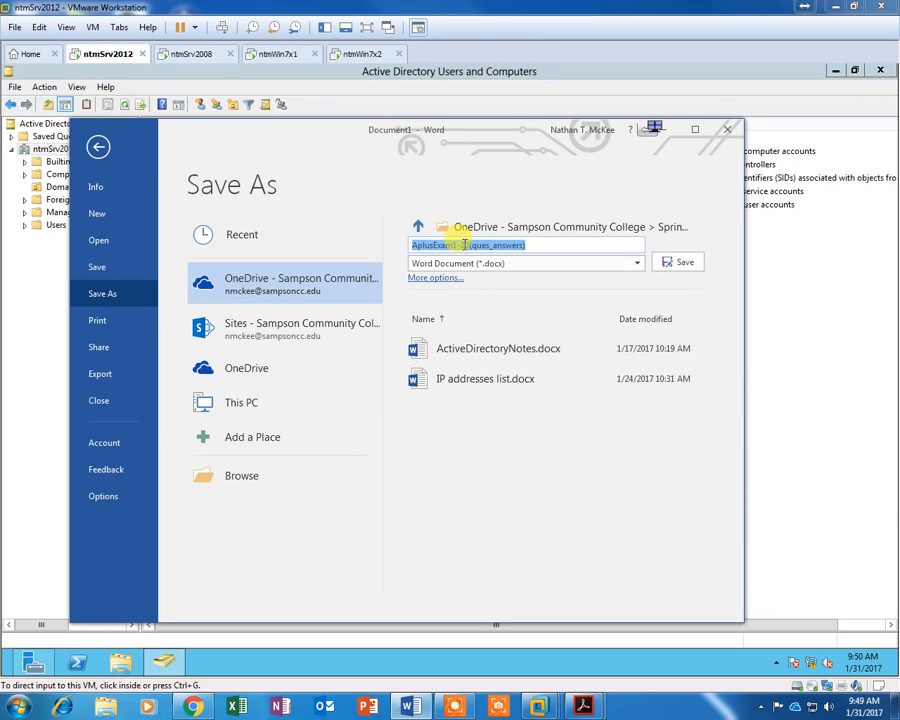
{"action": "type", "text": "Activity 6-2"}
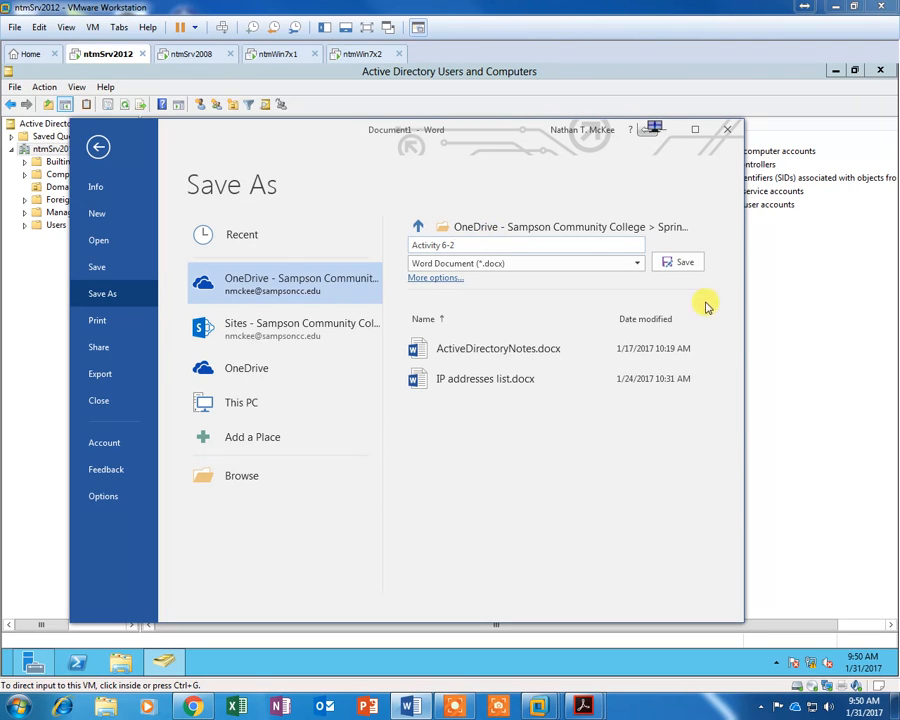
{"action": "left_click", "coordinate": [678, 265]}
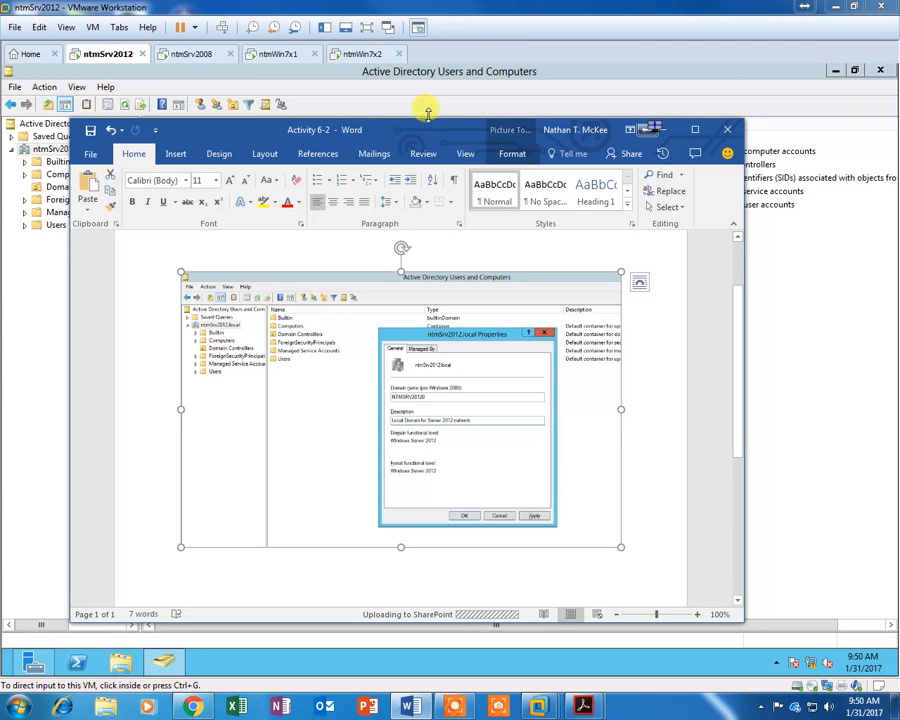
Step: Move the Word window off the virtual machine and accept the new description in the ntmSrv2012.local properties
{"action": "left_click_drag", "start_coordinate": [408, 133], "coordinate": [899, 45]}
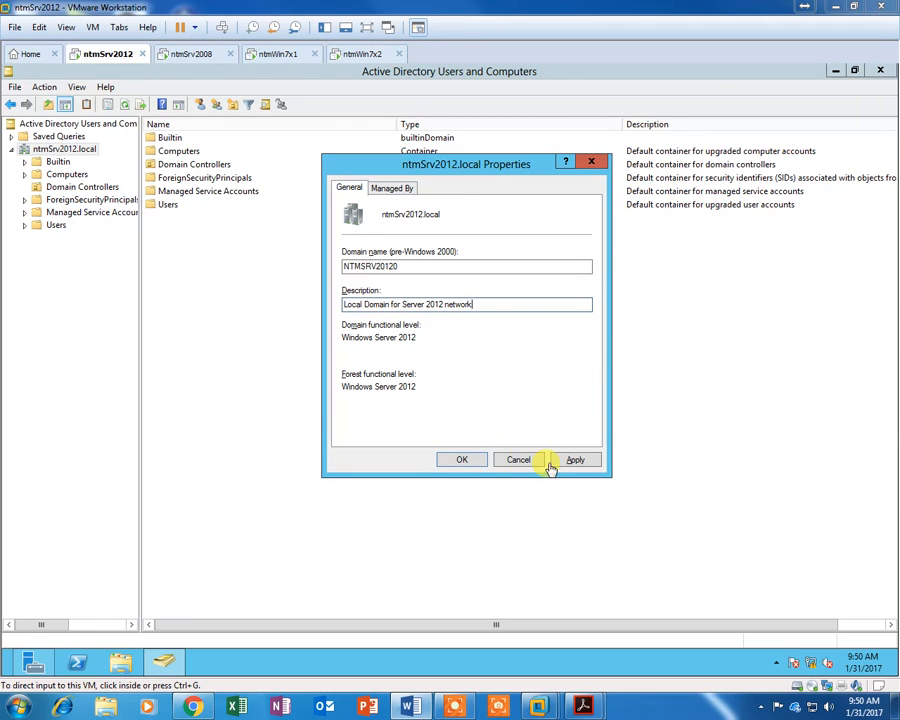
{"action": "left_click", "coordinate": [466, 461]}
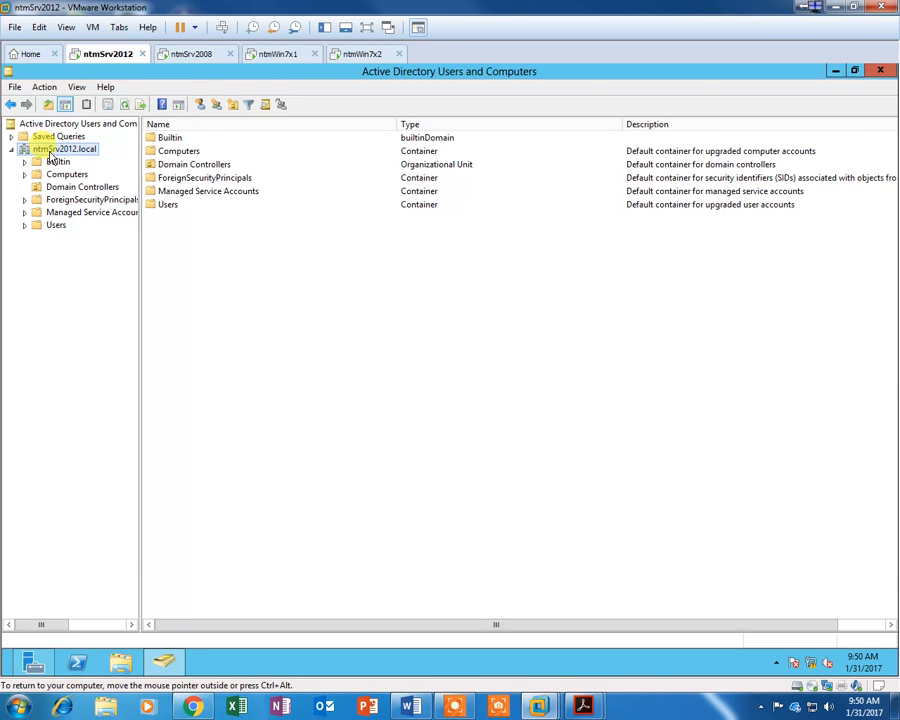
Step: Collapse and re-expand the ntmSrv2012.local domain and examine the Administrators, Users and Guests groups in its Builtin container
{"action": "left_click", "coordinate": [11, 149]}
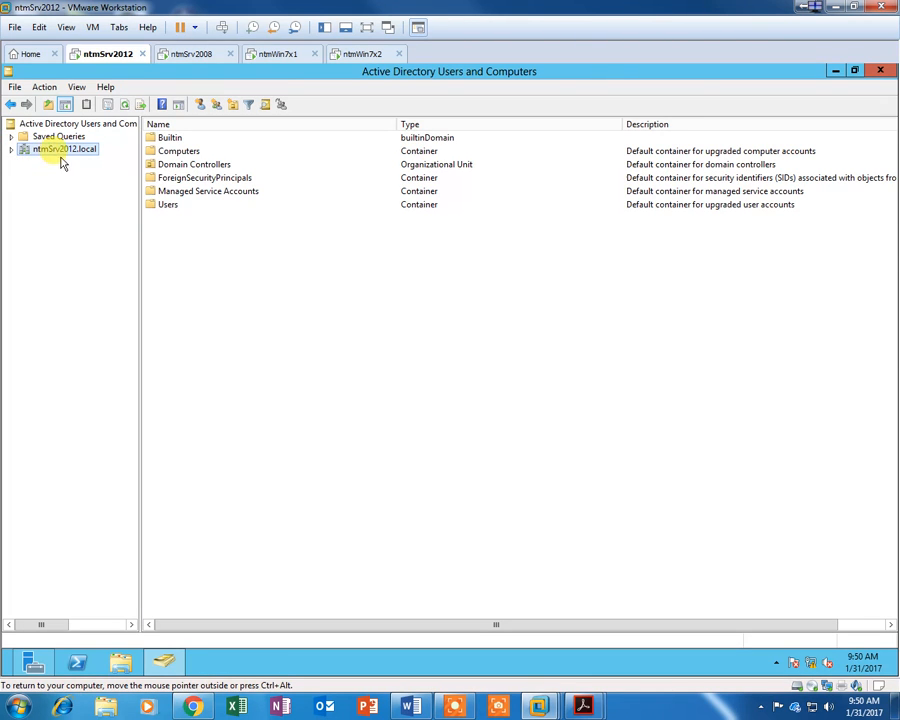
{"action": "left_click", "coordinate": [11, 150]}
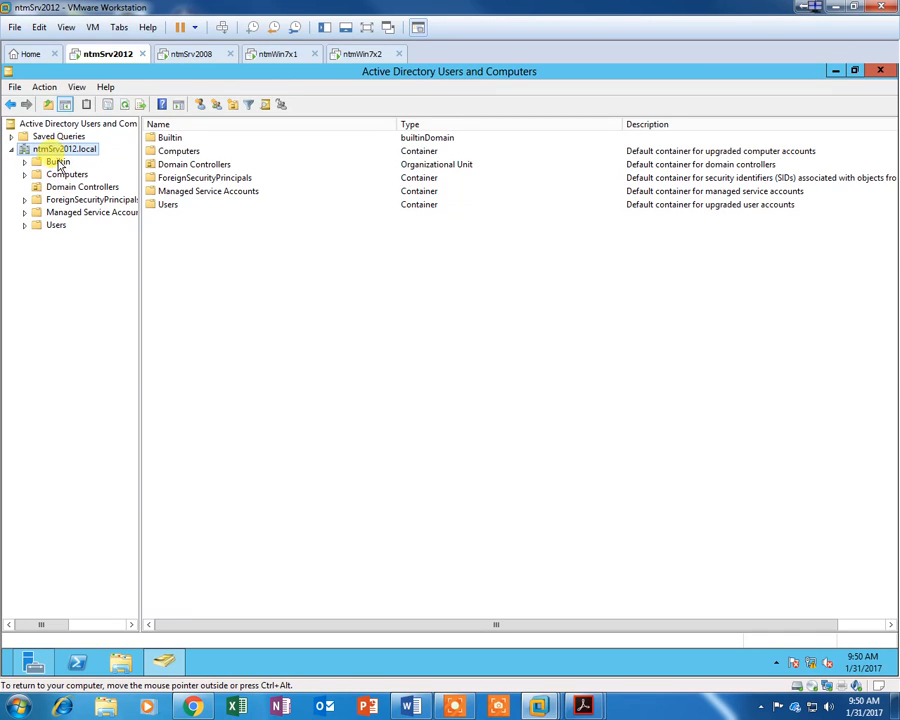
{"action": "left_click", "coordinate": [56, 161]}
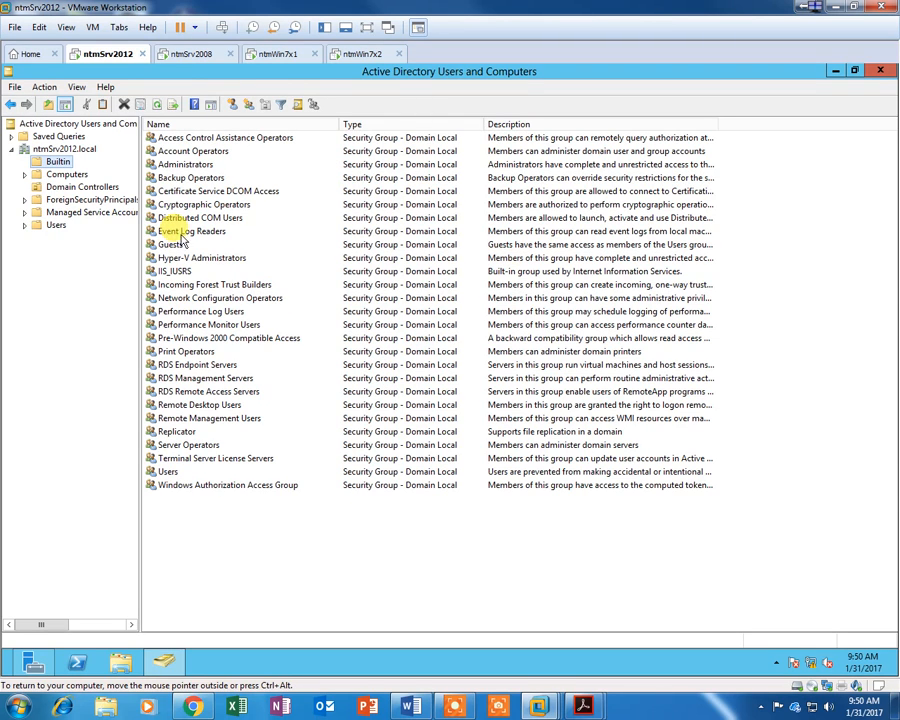
{"action": "left_click", "coordinate": [178, 164]}
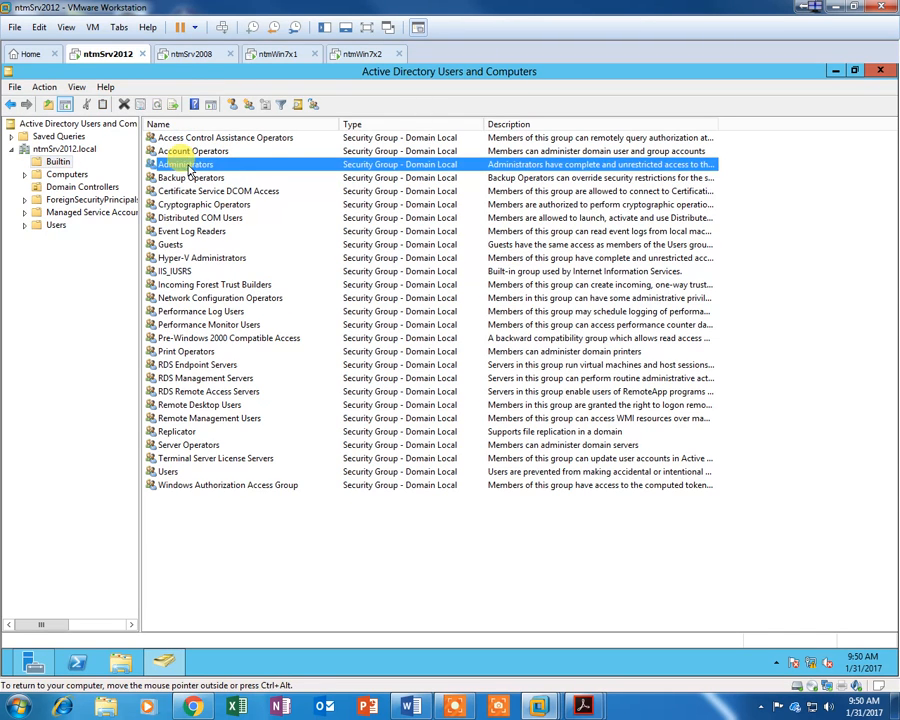
{"action": "left_click", "coordinate": [167, 472]}
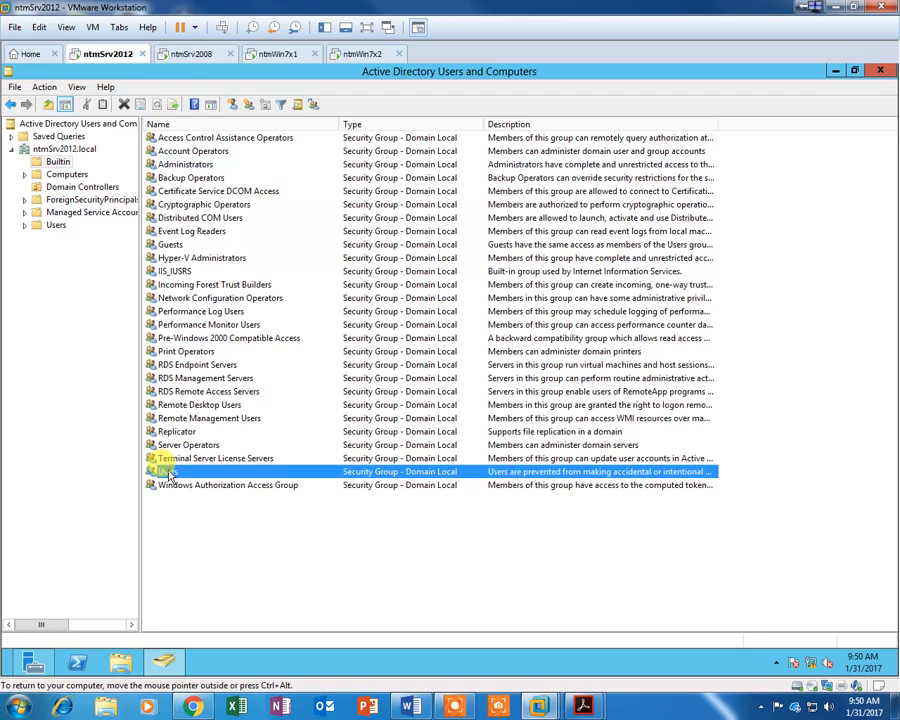
{"action": "left_click", "coordinate": [174, 245]}
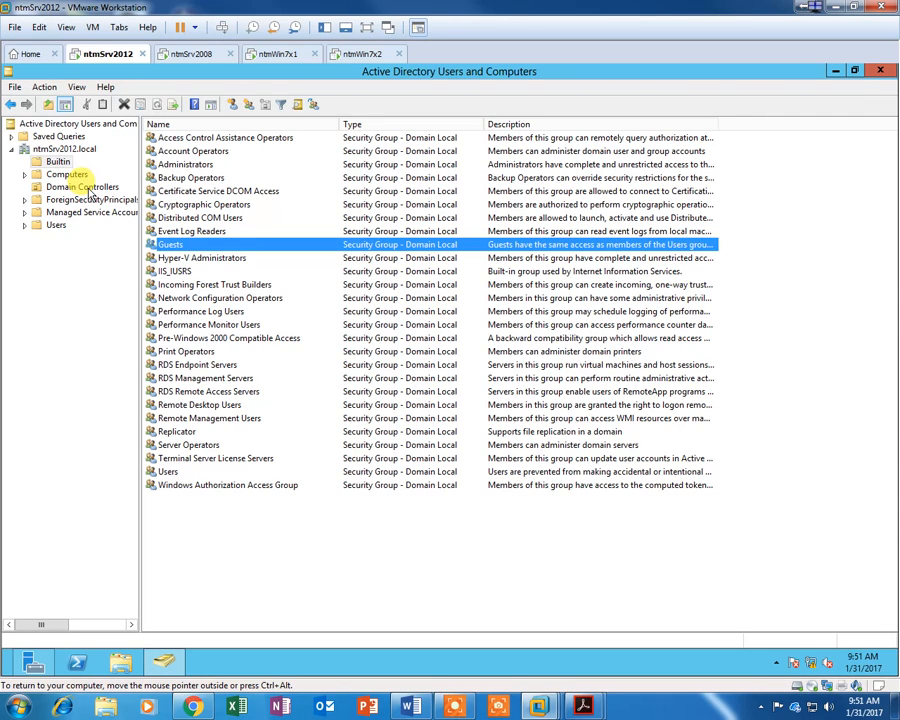
{"action": "key", "text": "super"}
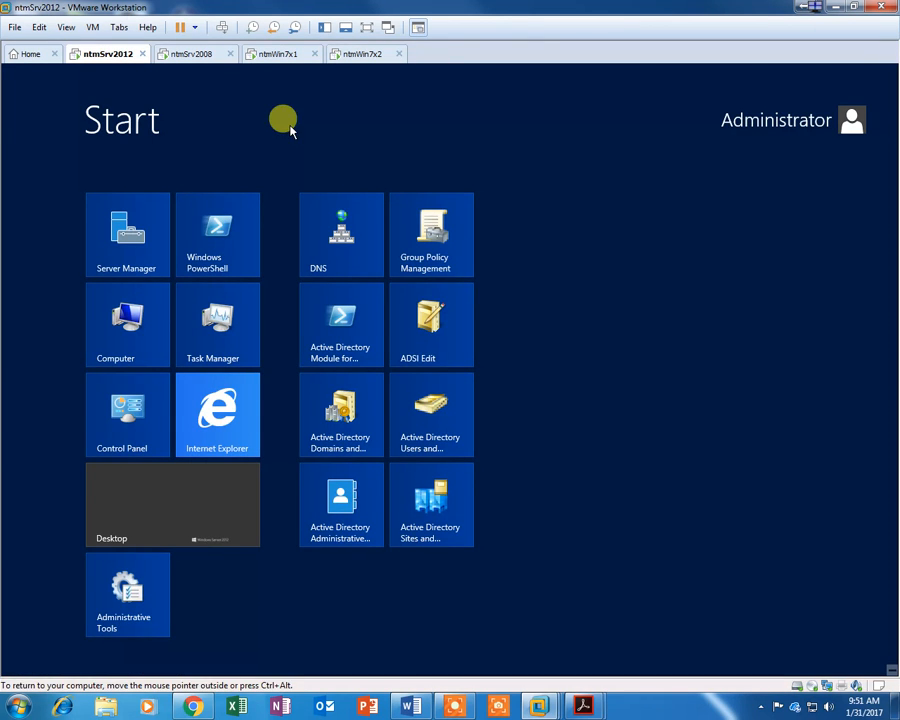
{"action": "key", "text": "super"}
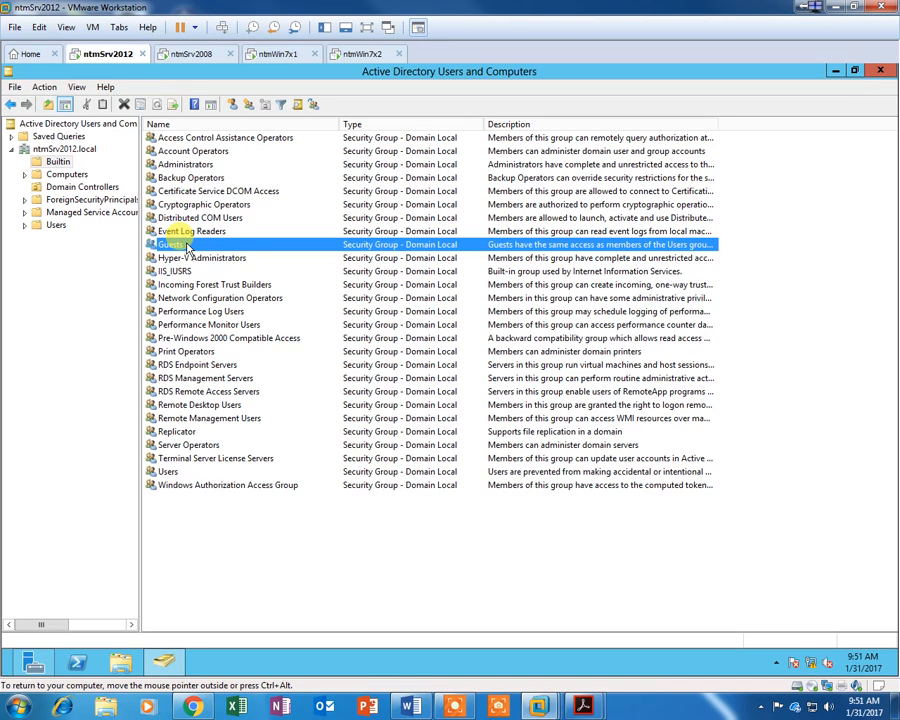
Step: Open the Computers container and examine the NTMSRV2008, NTMWIN7X1 and NTMWIN7X2 computer accounts
{"action": "left_click", "coordinate": [68, 178]}
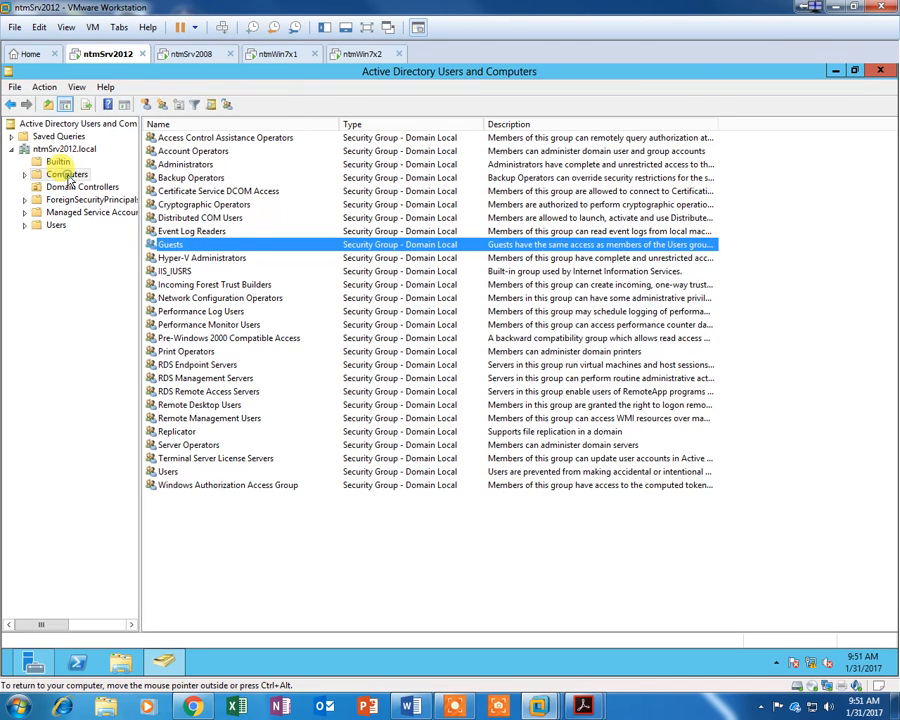
{"action": "left_click", "coordinate": [190, 138]}
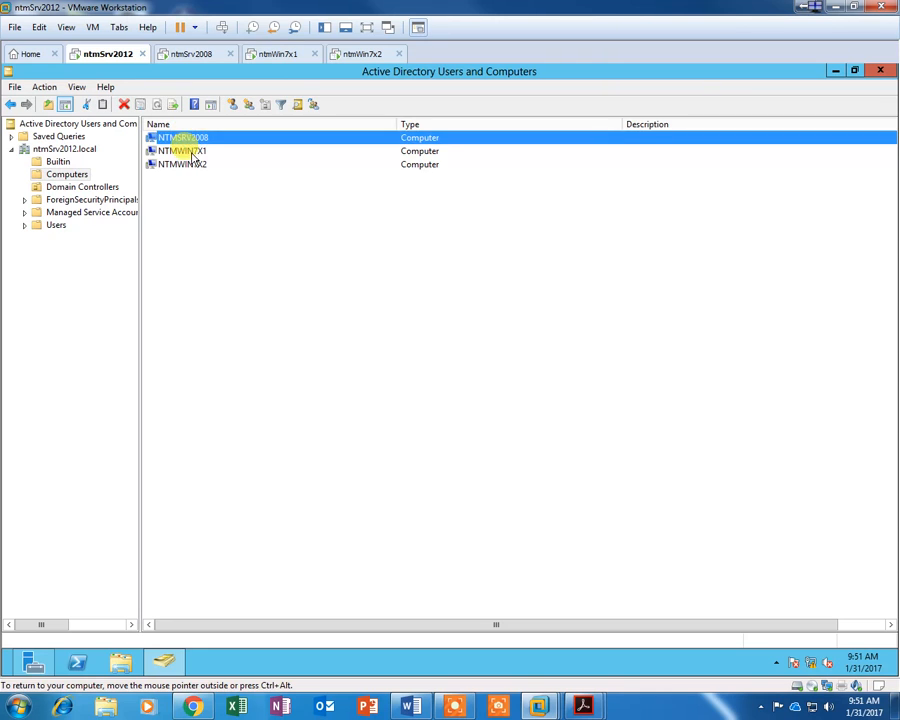
{"action": "left_click", "coordinate": [193, 164]}
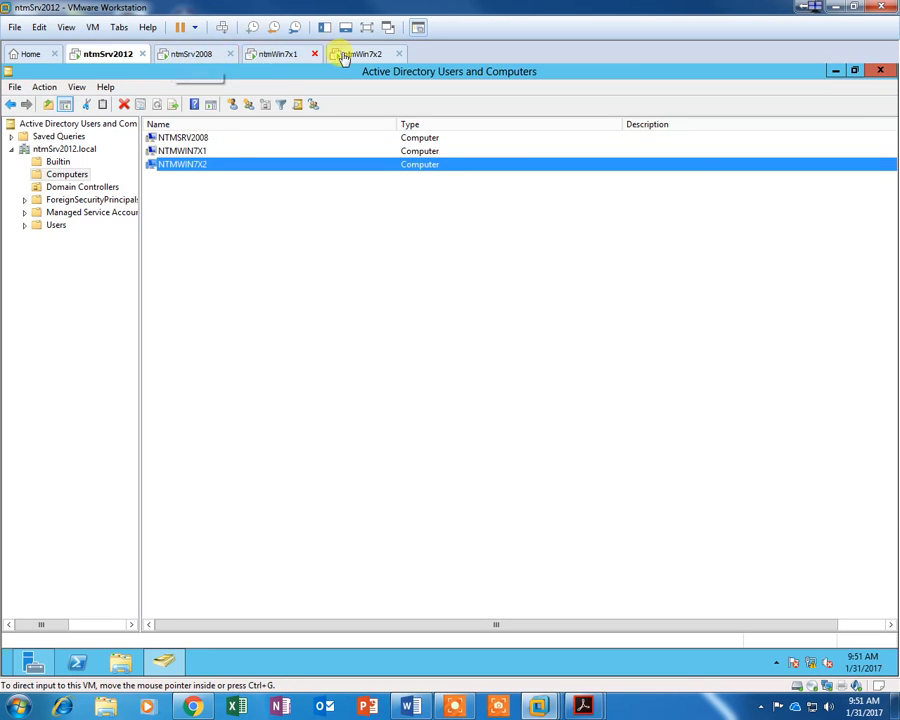
{"action": "left_click", "coordinate": [180, 150]}
{"action": "left_click", "coordinate": [178, 137]}
{"action": "left_click", "coordinate": [183, 164]}
{"action": "left_click", "coordinate": [176, 138]}
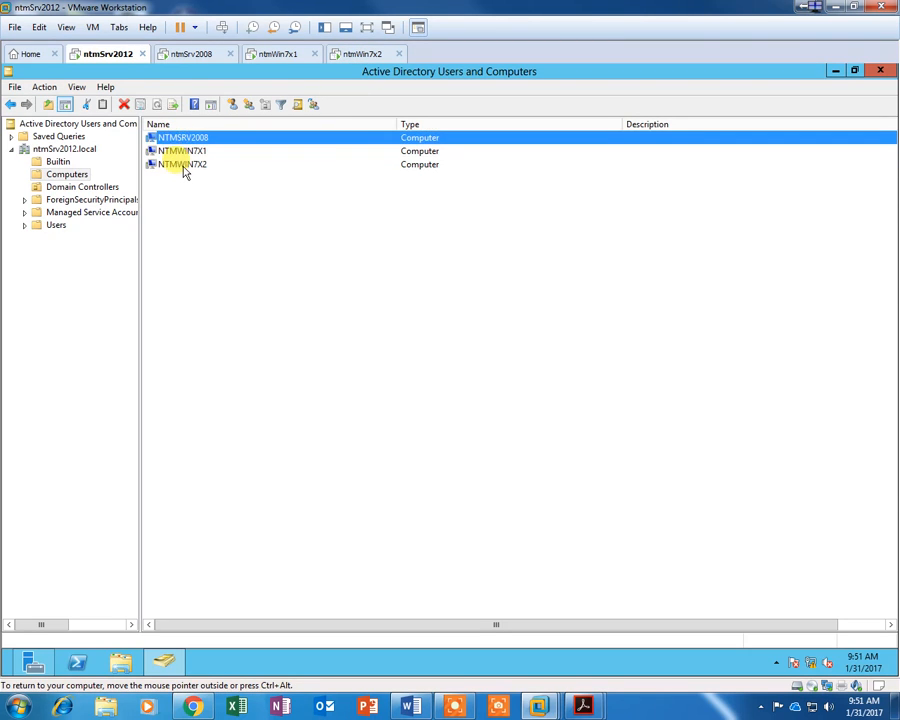
{"action": "left_click", "coordinate": [184, 165]}
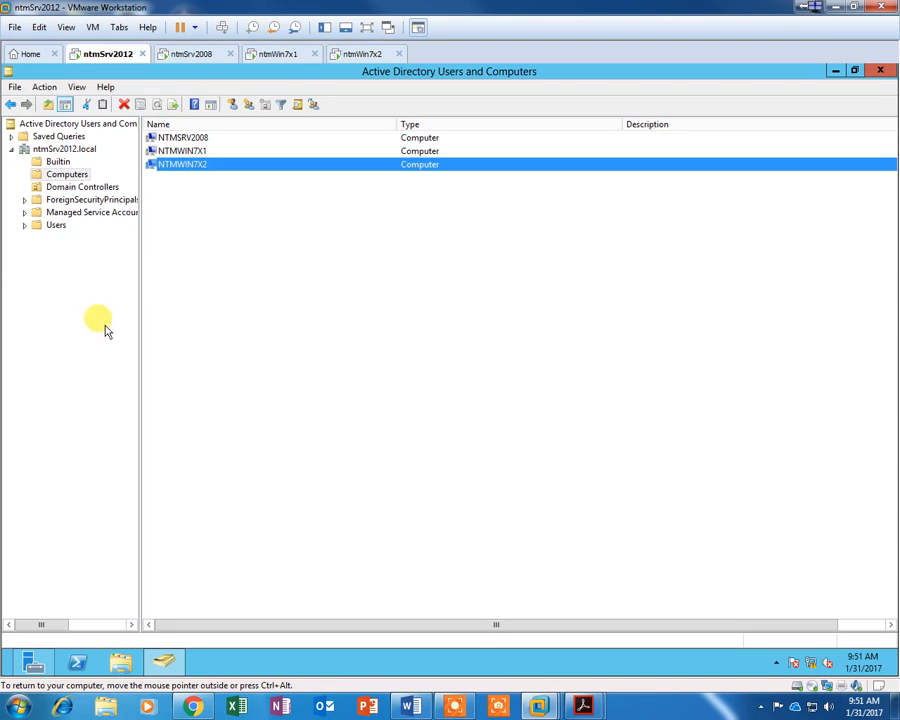
Step: Show the contents of the Domain Controllers organizational unit and widen the Name and Site columns
{"action": "left_click", "coordinate": [81, 189]}
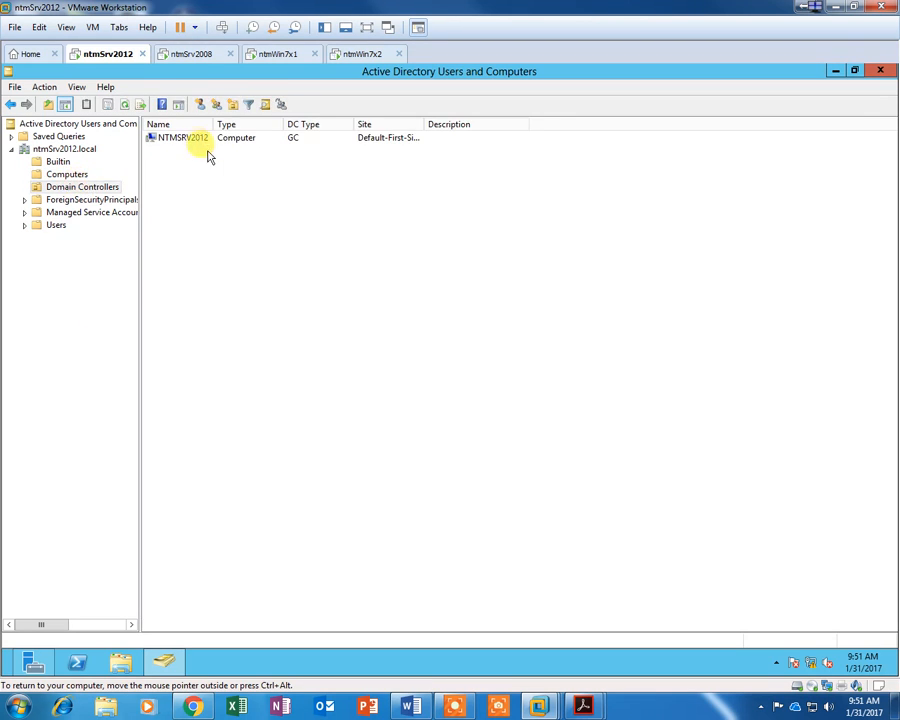
{"action": "left_click_drag", "start_coordinate": [211, 125], "coordinate": [258, 125]}
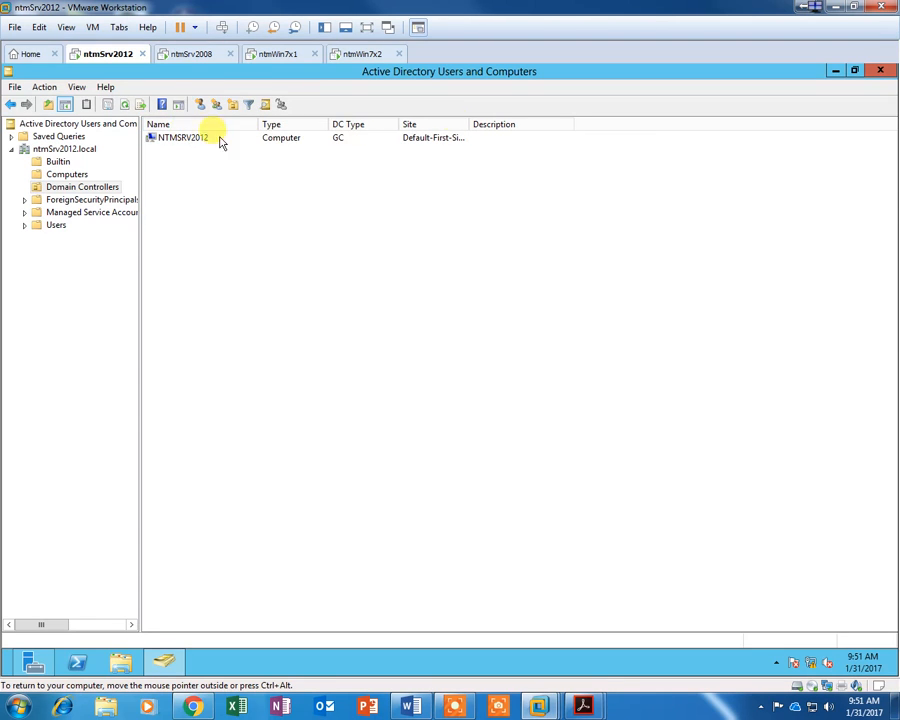
{"action": "left_click_drag", "start_coordinate": [469, 123], "coordinate": [549, 124]}
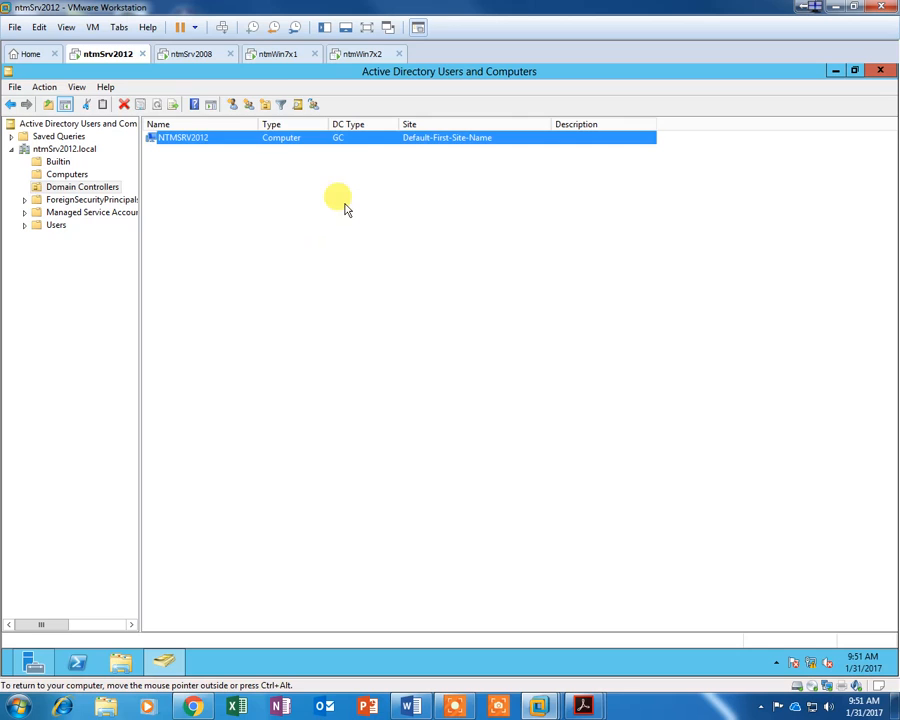
{"action": "left_click", "coordinate": [355, 168]}
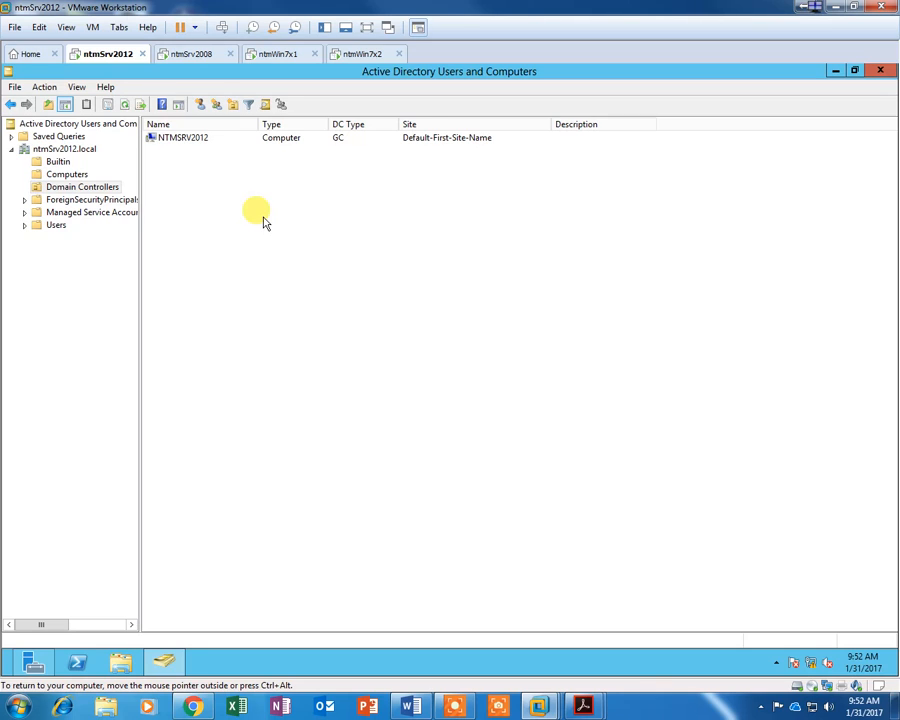
{"action": "left_click", "coordinate": [285, 299]}
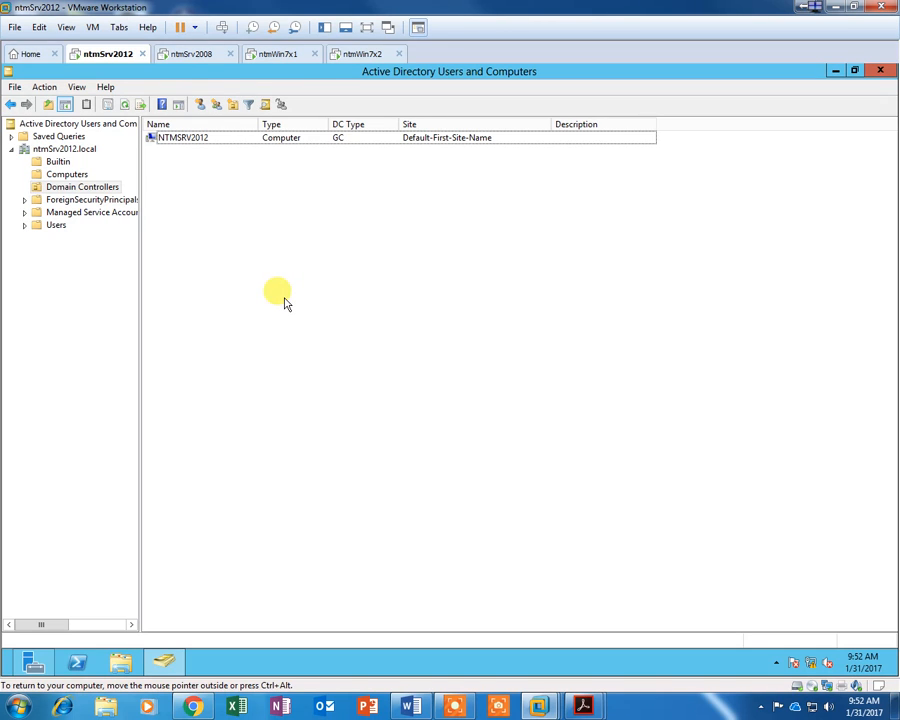
Step: Leave the virtual machine and bring the Activity 6-2 Word document back over its window
{"action": "key", "text": "ctrl+alt"}
{"action": "left_click_drag", "start_coordinate": [899, 60], "coordinate": [323, 116]}
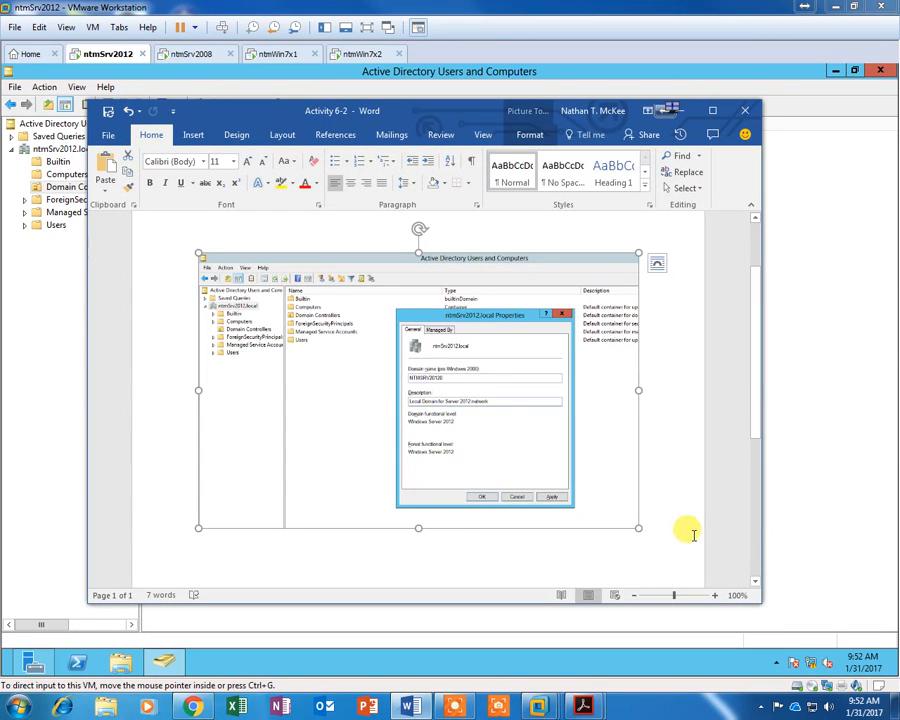
Step: Paste the Domain Controllers screenshot on a new line below the ntmSrv2012.local Properties picture in the Activity 6-2 document
{"action": "left_click", "coordinate": [664, 525]}
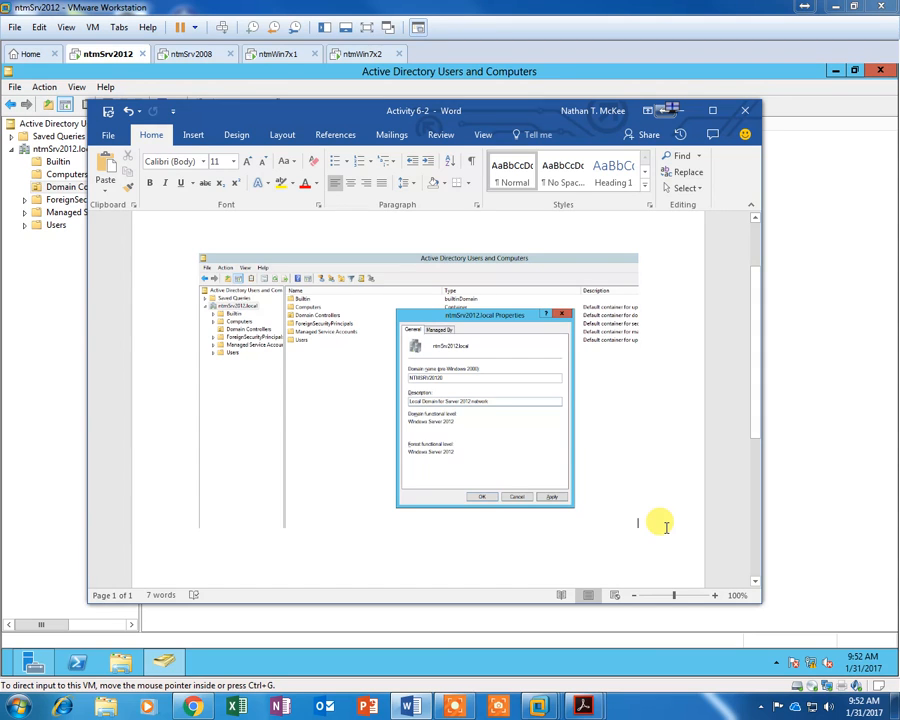
{"action": "key", "text": "Return"}
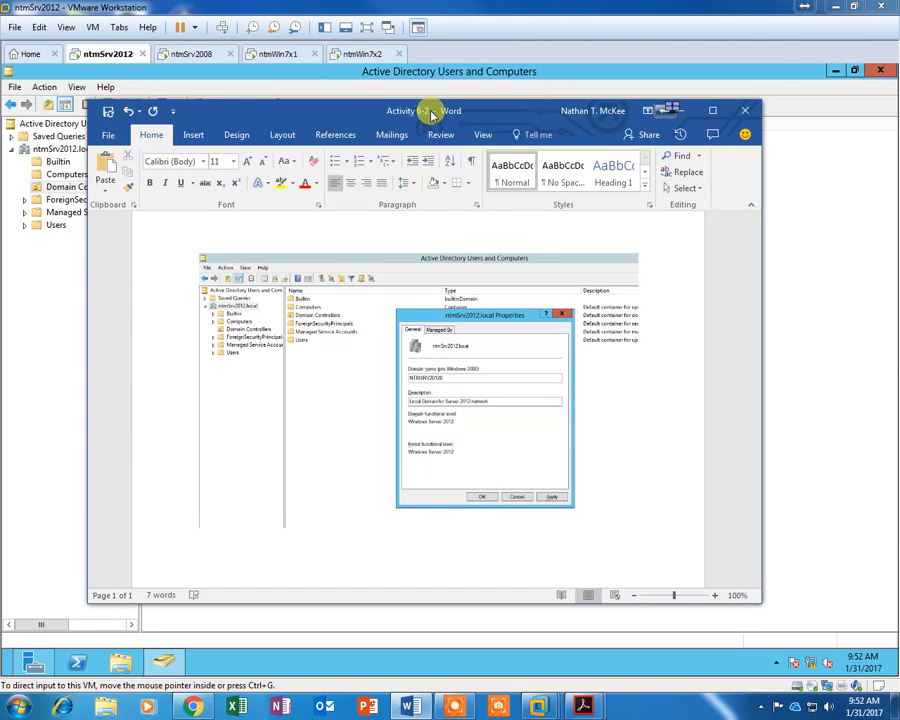
{"action": "left_click_drag", "start_coordinate": [430, 112], "coordinate": [447, 37]}
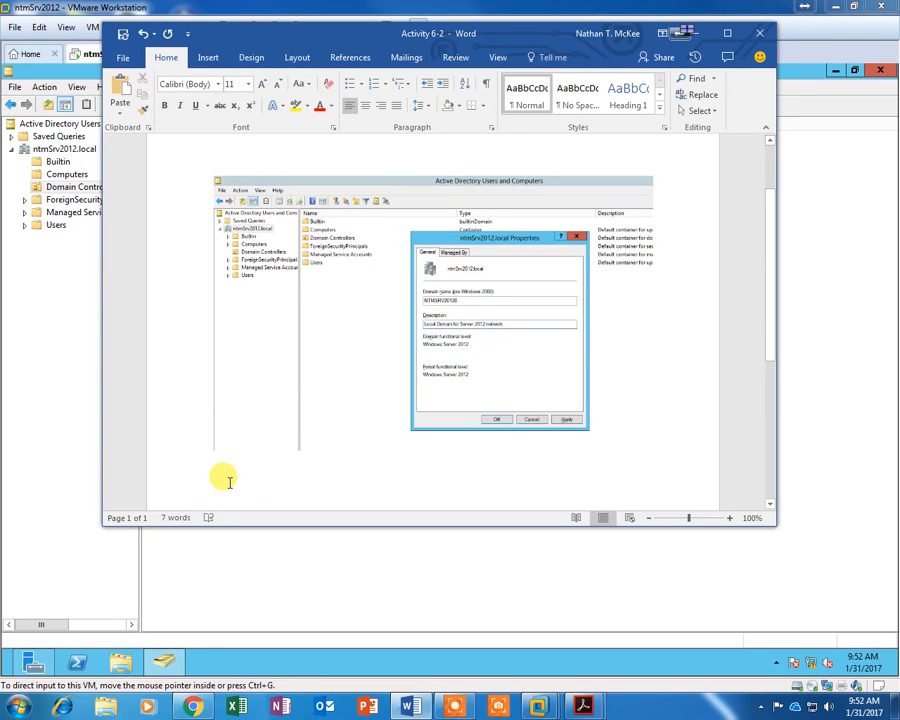
{"action": "key", "text": "ctrl+v"}
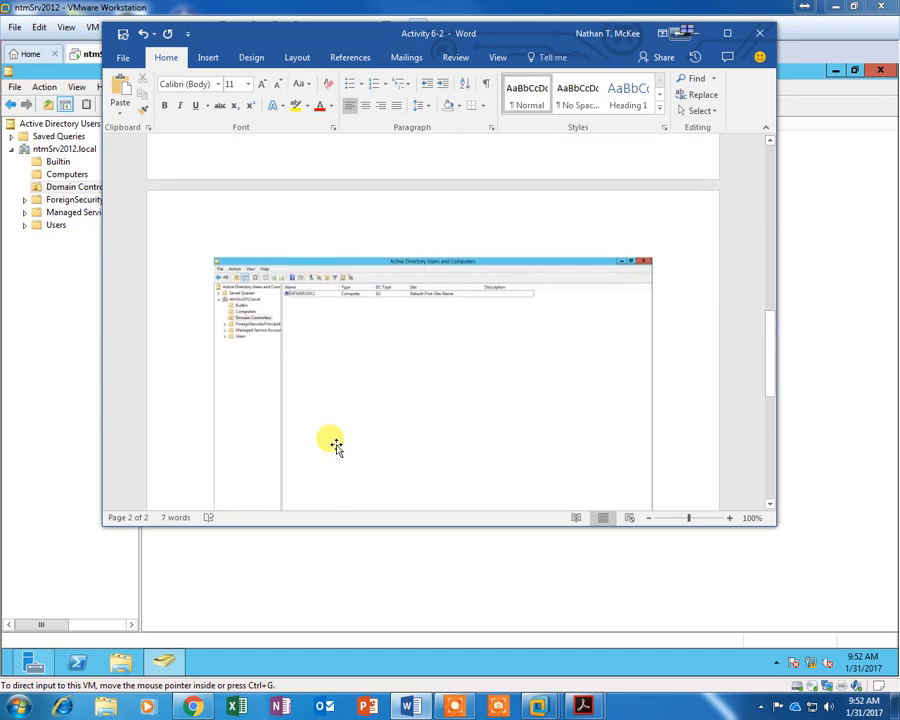
Step: Shrink the pasted Domain Controllers screenshot proportionally so it takes up less room on its page
{"action": "scroll", "coordinate": [337, 443], "scroll_direction": "up", "scroll_amount": 5}
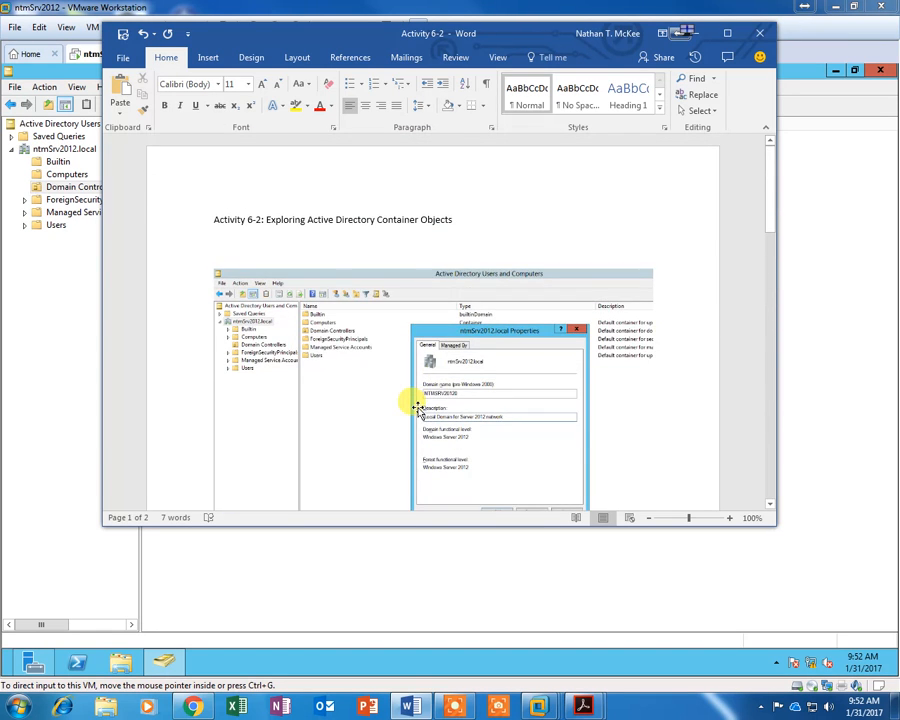
{"action": "scroll", "coordinate": [415, 407], "scroll_direction": "down", "scroll_amount": 15}
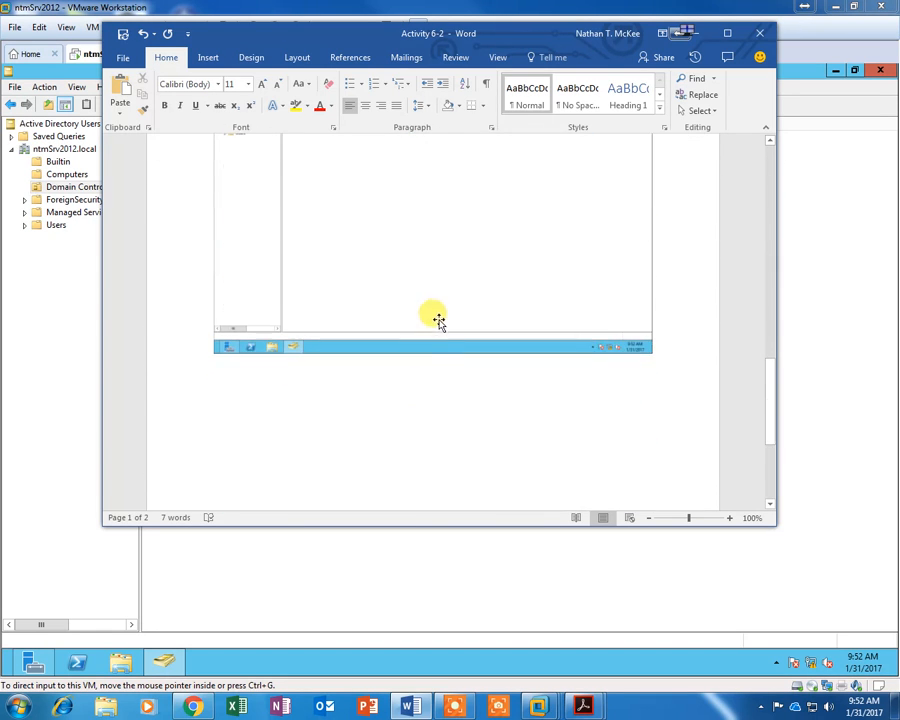
{"action": "left_click", "coordinate": [438, 320]}
{"action": "left_click_drag", "start_coordinate": [649, 352], "coordinate": [595, 315]}
{"action": "left_click", "coordinate": [665, 382]}
Step: Shrink the ntmSrv2012.local Properties screenshot proportionally so both pictures fit together on the first page
{"action": "scroll", "coordinate": [381, 277], "scroll_direction": "up", "scroll_amount": 2}
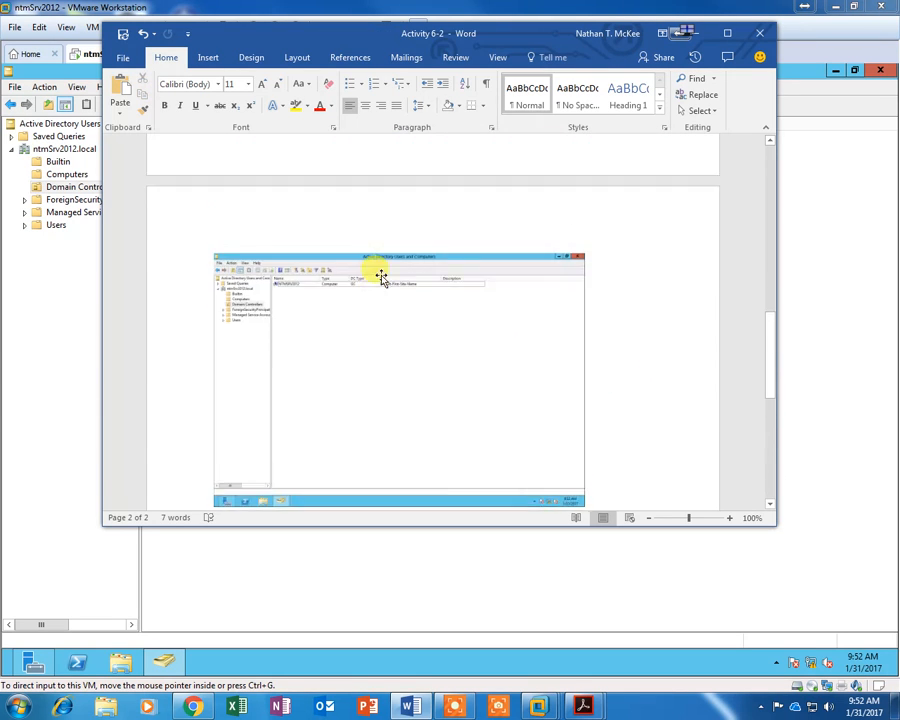
{"action": "scroll", "coordinate": [381, 277], "scroll_direction": "up", "scroll_amount": 3}
{"action": "scroll", "coordinate": [412, 374], "scroll_direction": "up", "scroll_amount": 4}
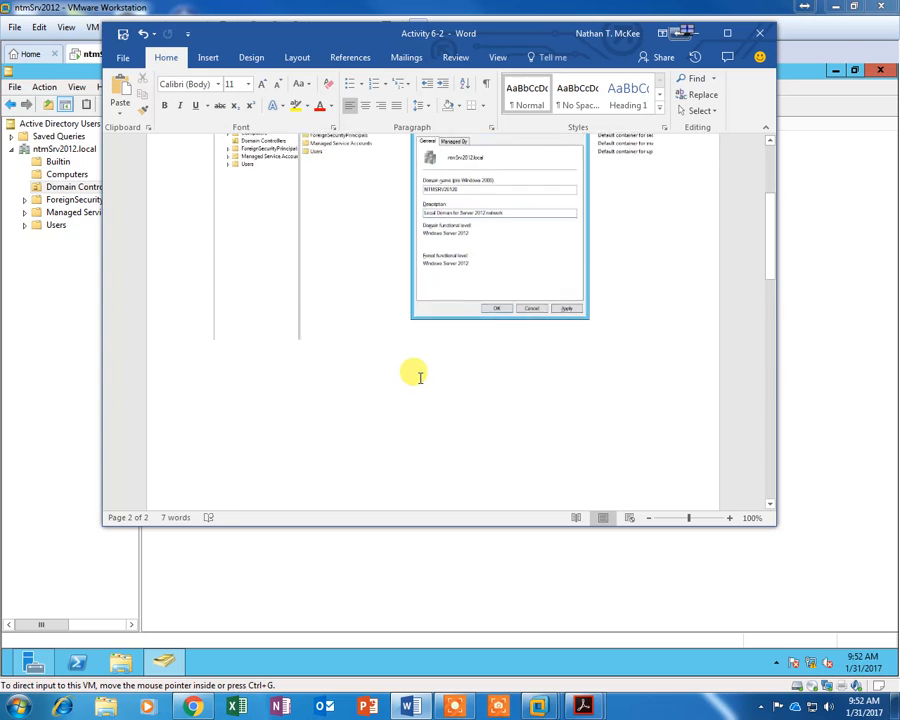
{"action": "scroll", "coordinate": [415, 376], "scroll_direction": "up", "scroll_amount": 1}
{"action": "left_click", "coordinate": [456, 274]}
{"action": "left_click_drag", "start_coordinate": [648, 352], "coordinate": [579, 308]}
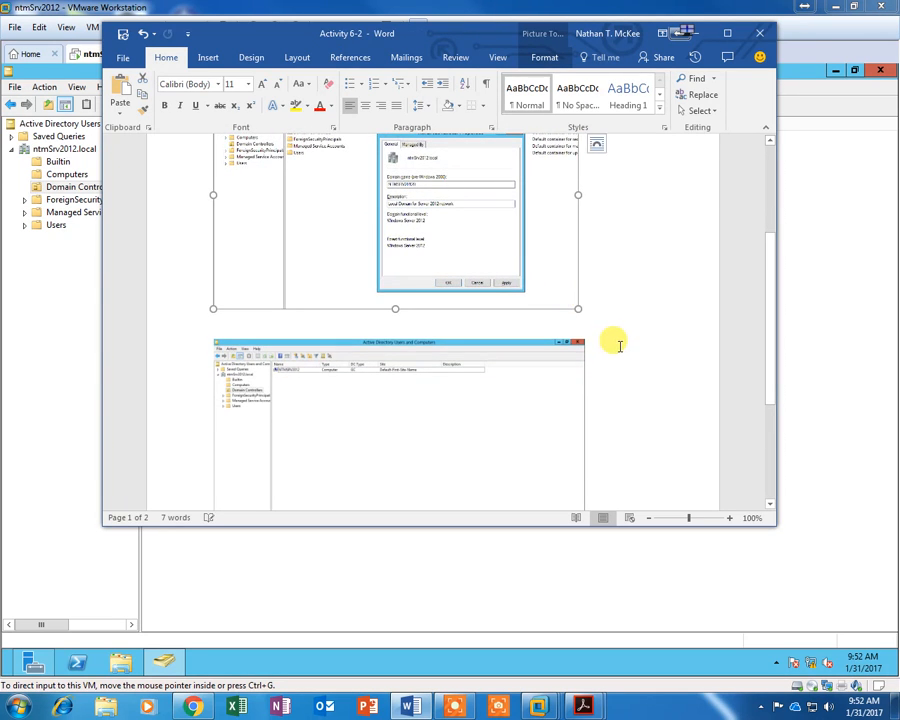
{"action": "scroll", "coordinate": [500, 378], "scroll_direction": "down", "scroll_amount": 2}
{"action": "left_click", "coordinate": [620, 369]}
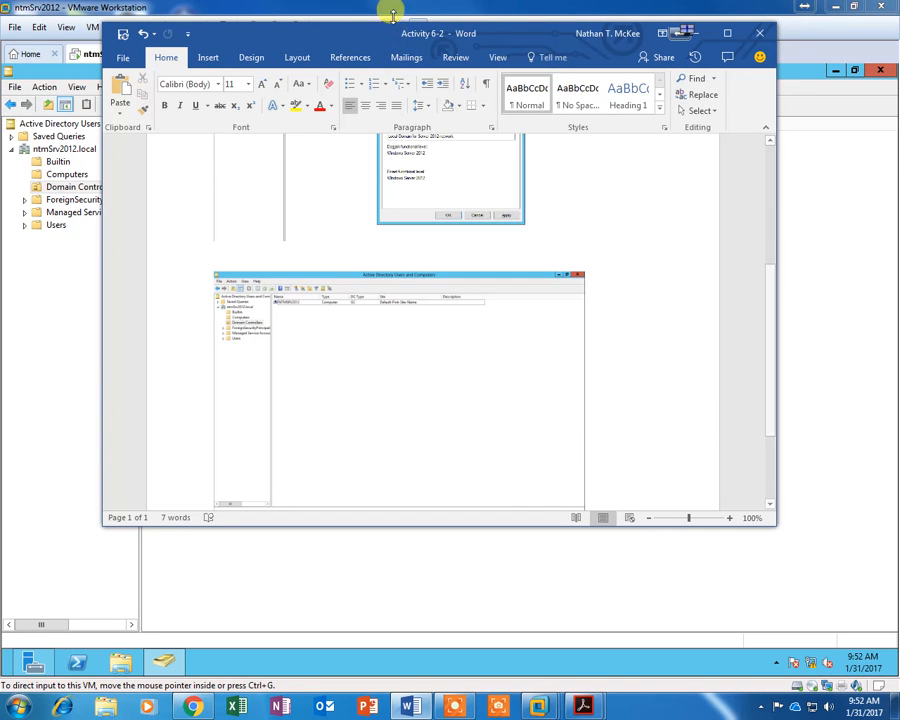
Step: Return to Active Directory Users and Computers in the virtual machine and compare the contents of the Users, Builtin and Computers containers
{"action": "left_click_drag", "start_coordinate": [379, 37], "coordinate": [471, 254]}
{"action": "left_click", "coordinate": [684, 190]}
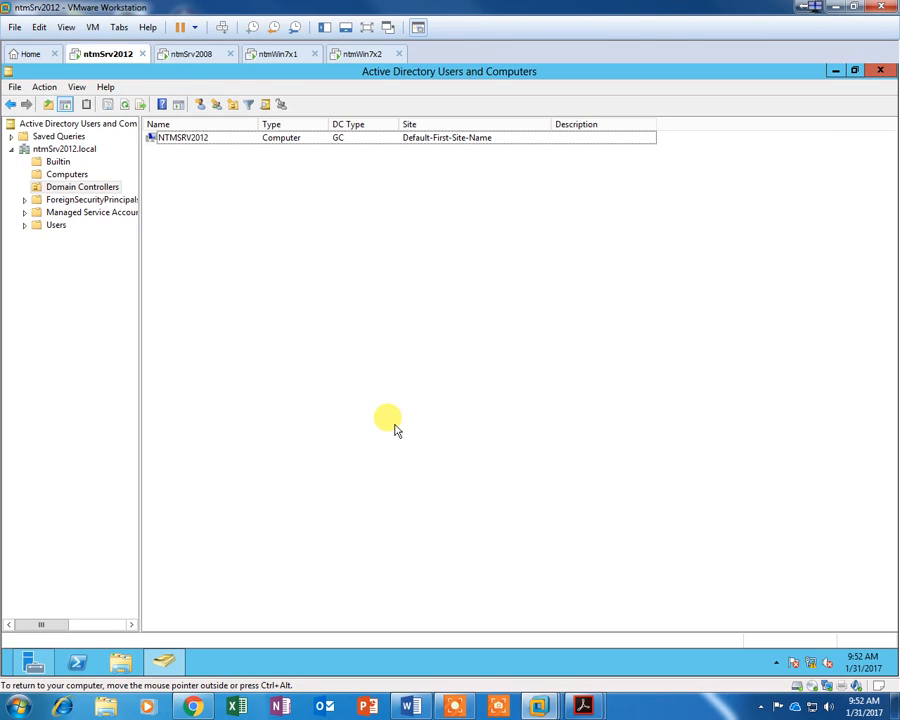
{"action": "left_click", "coordinate": [55, 226]}
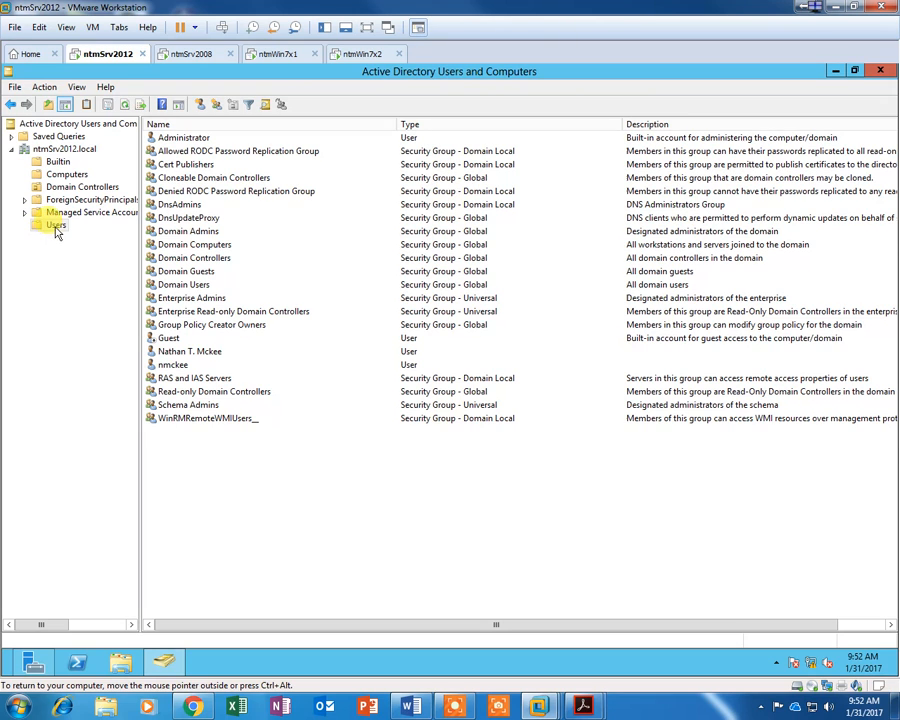
{"action": "left_click", "coordinate": [57, 162]}
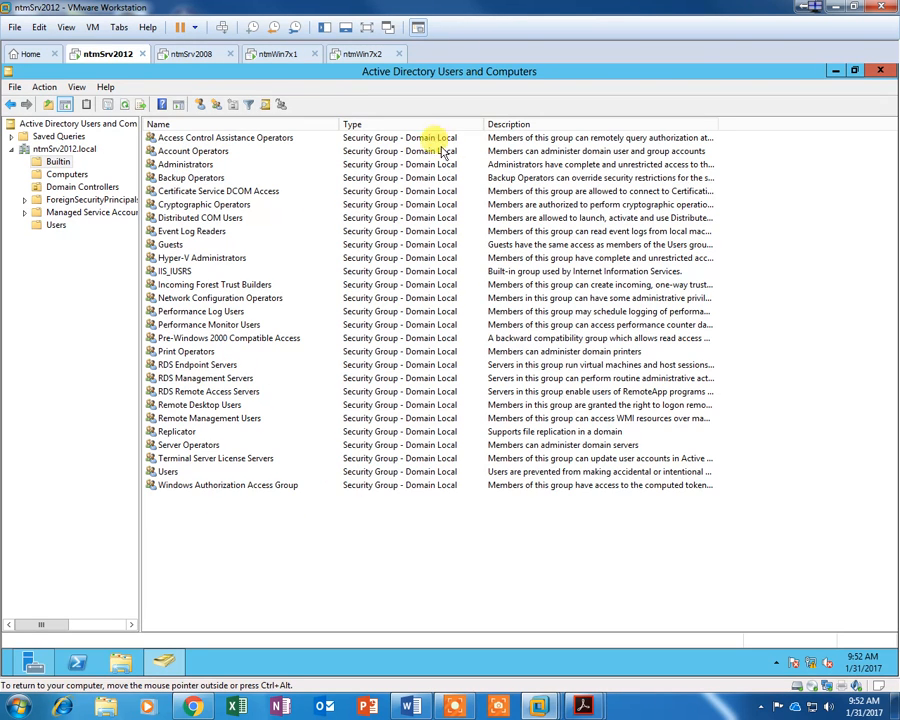
{"action": "left_click", "coordinate": [64, 175]}
{"action": "left_click", "coordinate": [60, 224]}
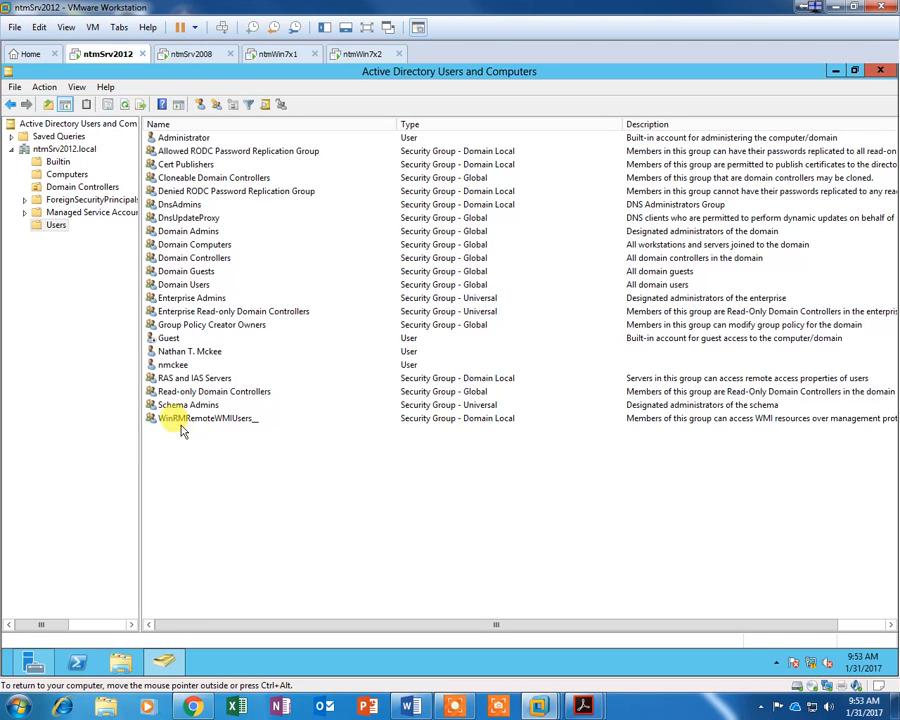
Step: Delete the user account listed under a person's full name directly below Guest from the Users container
{"action": "left_click", "coordinate": [169, 366]}
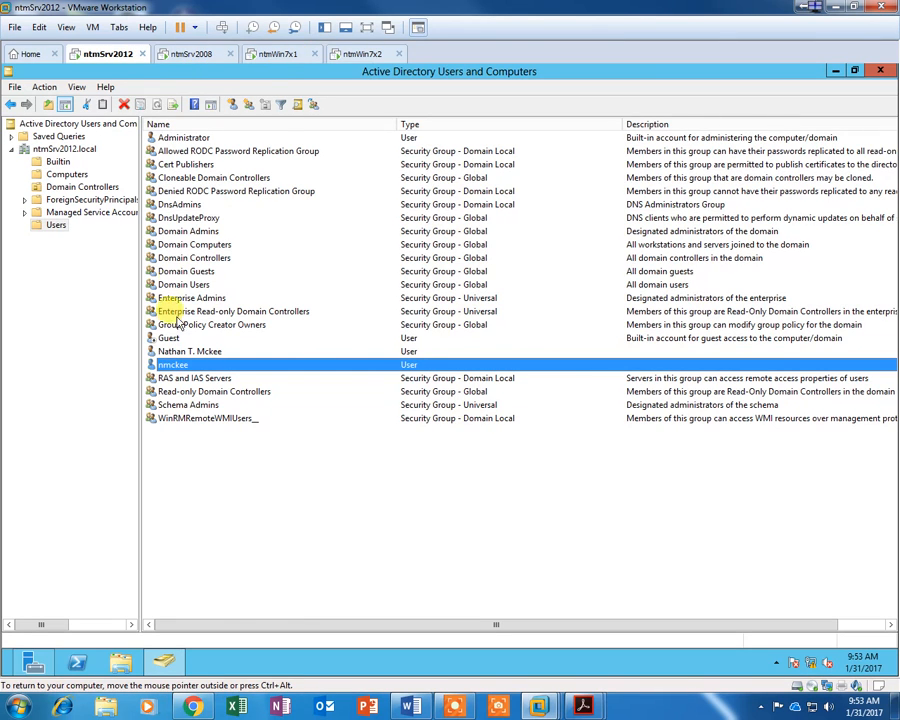
{"action": "left_click", "coordinate": [191, 353]}
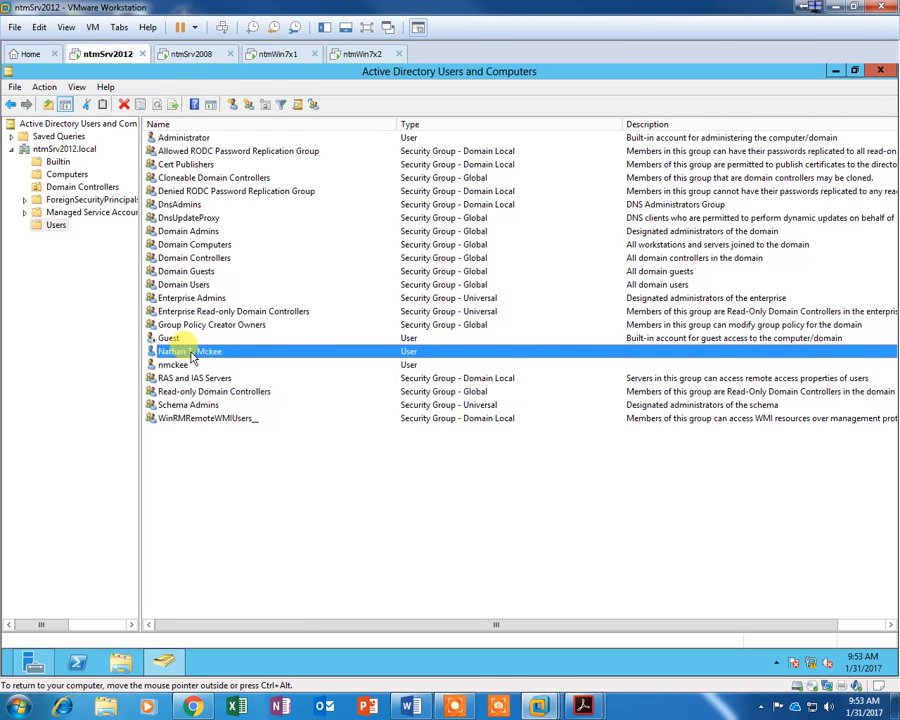
{"action": "right_click", "coordinate": [191, 355]}
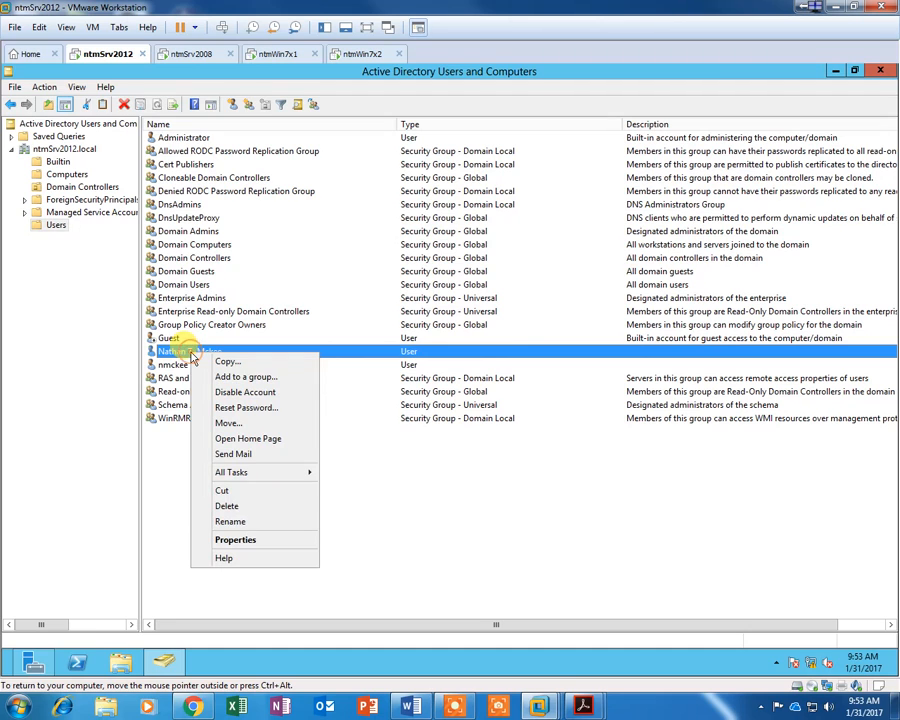
{"action": "left_click", "coordinate": [246, 510]}
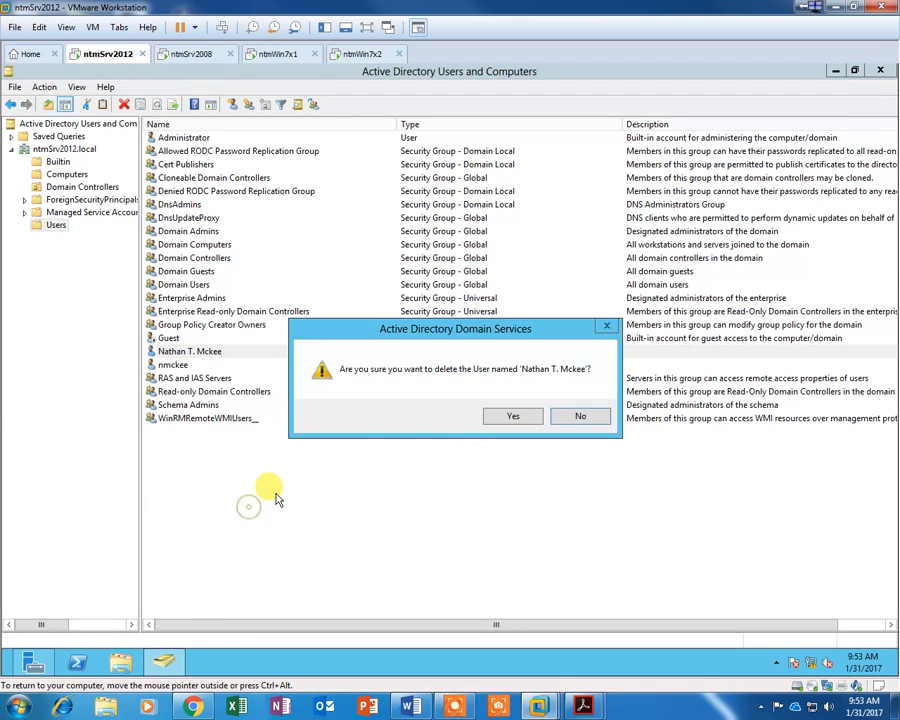
{"action": "left_click", "coordinate": [516, 416]}
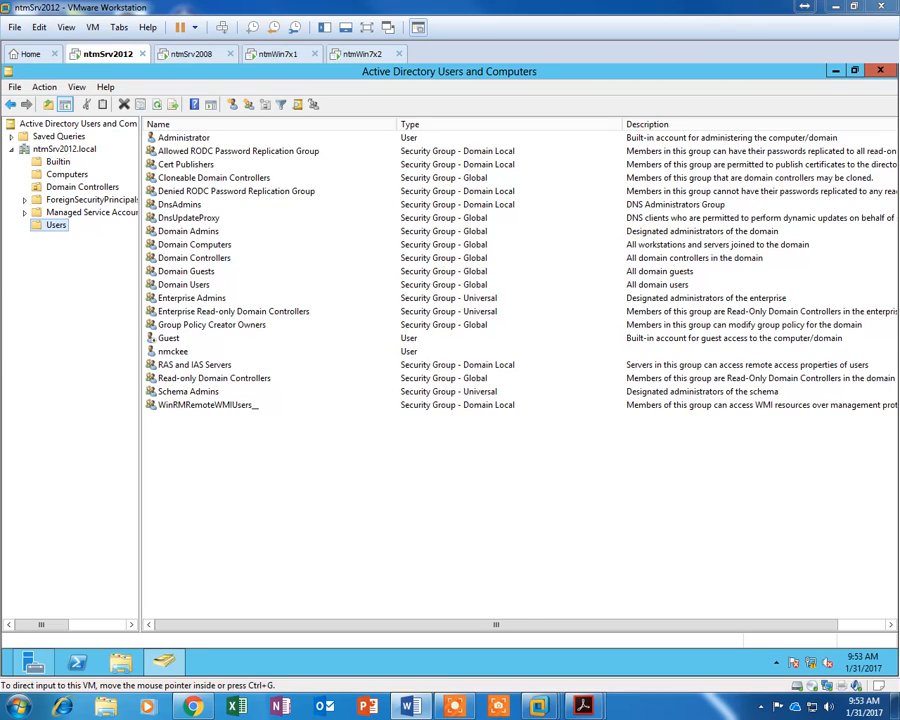
Step: Bring the Activity 6-2 Word document onto this screen, maximize it and enlarge the ntmSrv2012.local Properties screenshot to the page's right edge
{"action": "left_click_drag", "start_coordinate": [899, 104], "coordinate": [518, 134]}
{"action": "double_click", "coordinate": [518, 134]}
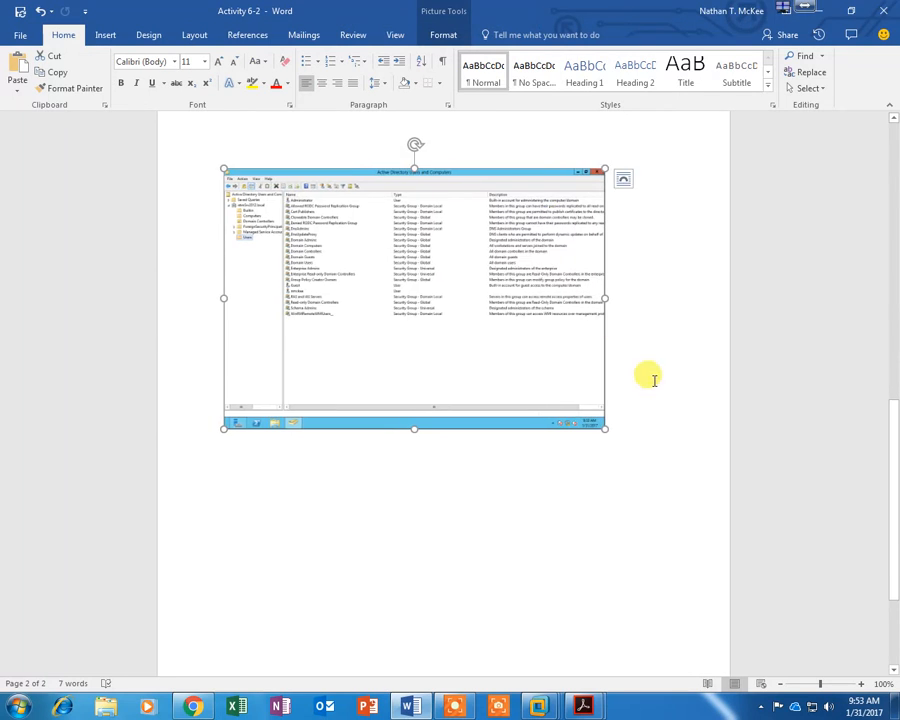
{"action": "scroll", "coordinate": [705, 412], "scroll_direction": "down", "scroll_amount": 3}
{"action": "scroll", "coordinate": [705, 412], "scroll_direction": "up", "scroll_amount": 1}
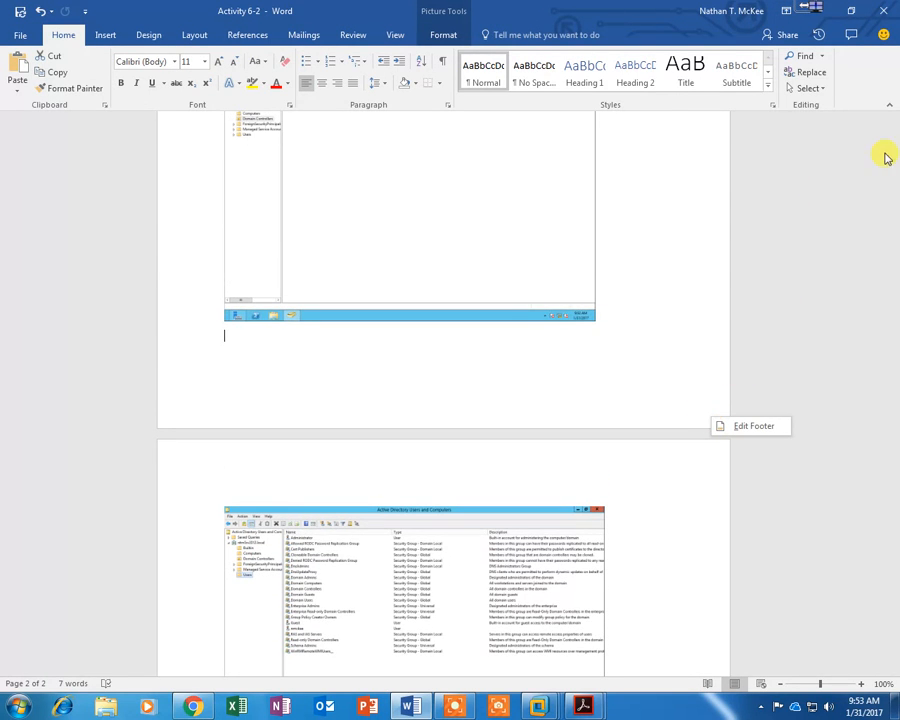
{"action": "scroll", "coordinate": [878, 145], "scroll_direction": "up", "scroll_amount": 3}
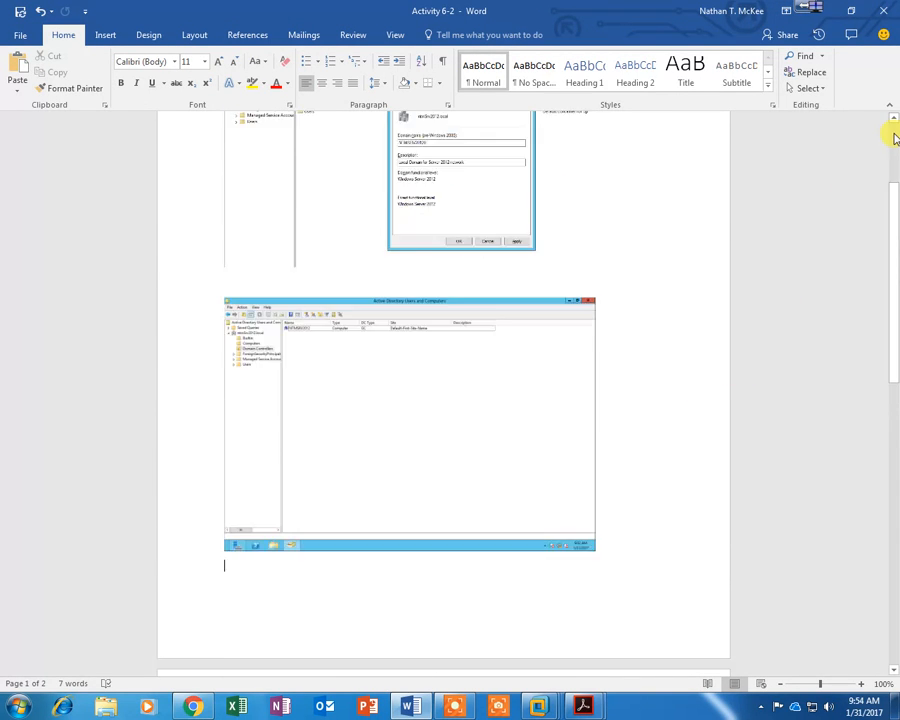
{"action": "scroll", "coordinate": [895, 138], "scroll_direction": "up", "scroll_amount": 3}
{"action": "left_click", "coordinate": [405, 340]}
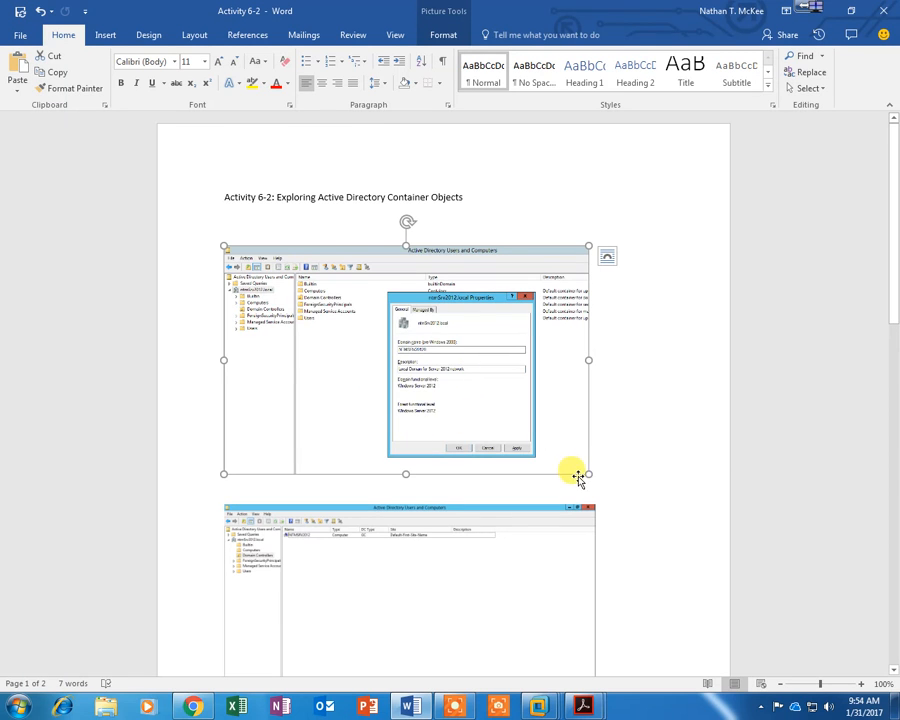
{"action": "left_click_drag", "start_coordinate": [587, 473], "coordinate": [700, 579]}
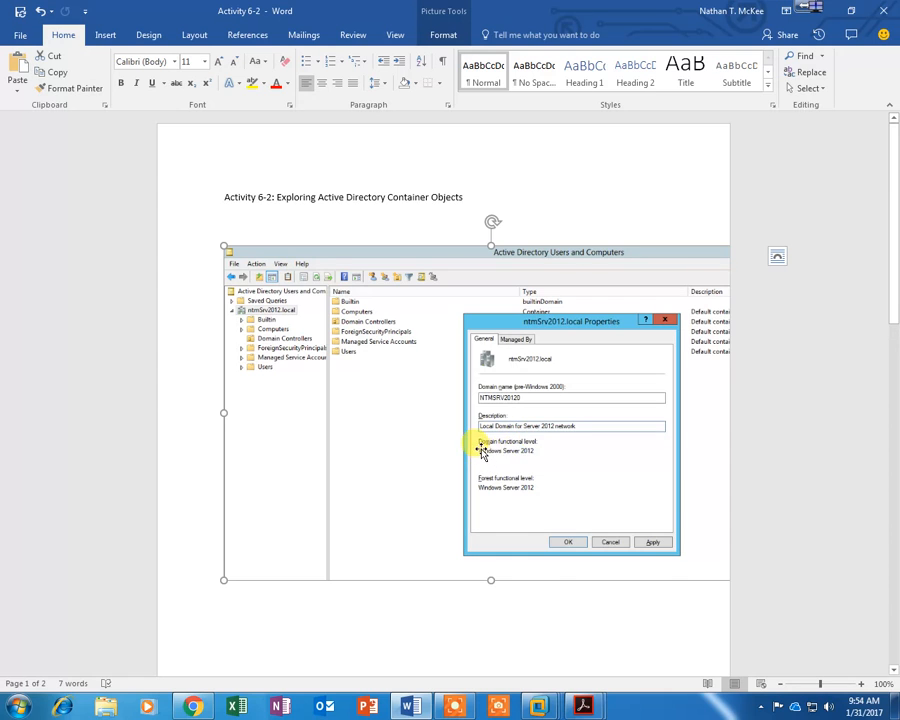
Step: Enlarge the Domain Controllers screenshot past the page's right edge and reduce it again to fit within the text margins
{"action": "scroll", "coordinate": [545, 457], "scroll_direction": "down", "scroll_amount": 1}
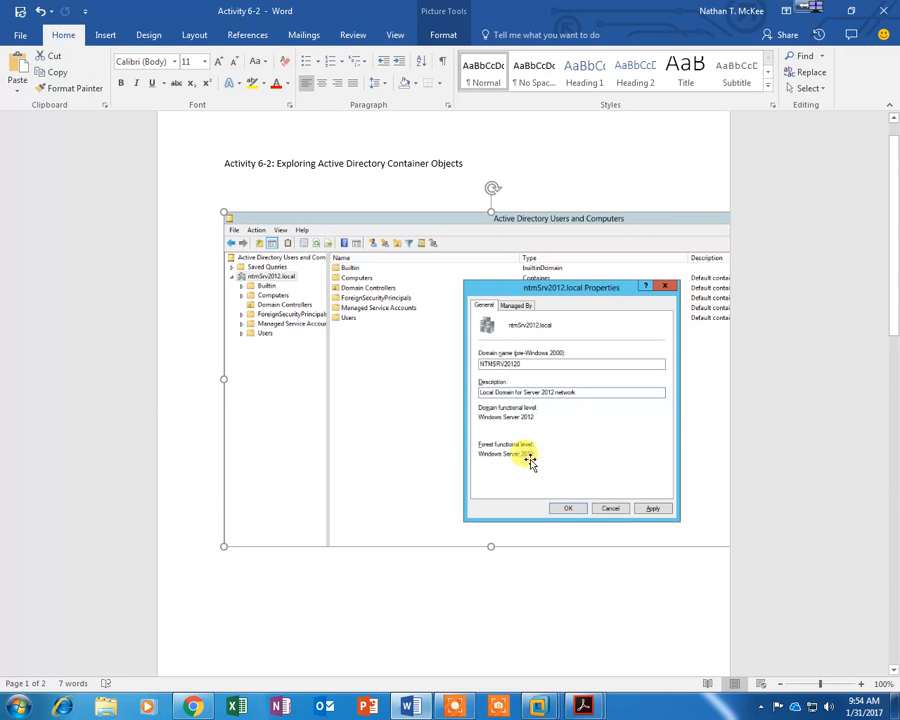
{"action": "scroll", "coordinate": [528, 453], "scroll_direction": "down", "scroll_amount": 1}
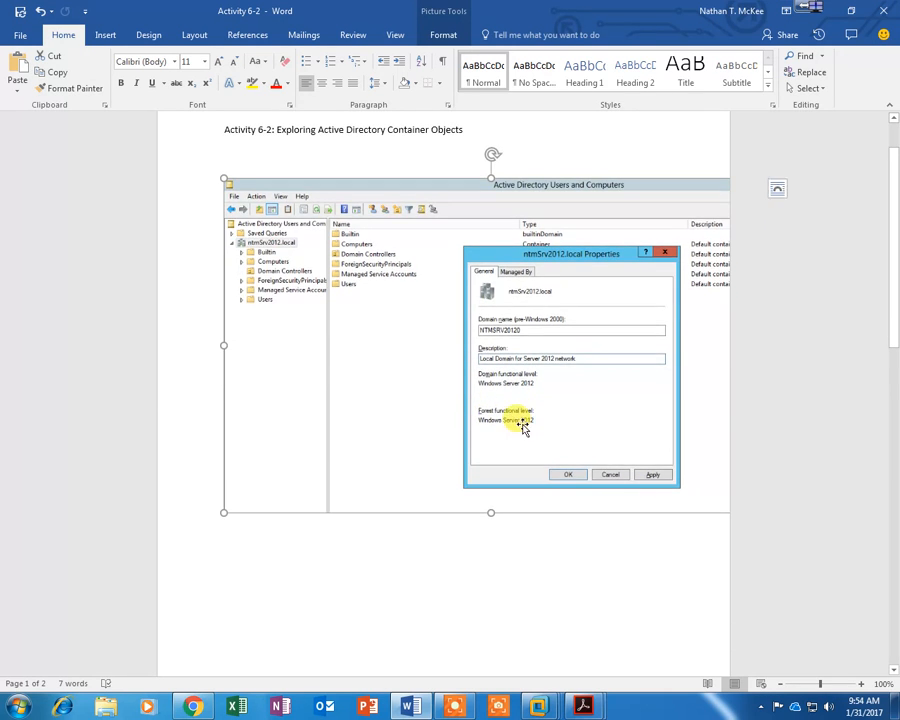
{"action": "scroll", "coordinate": [522, 430], "scroll_direction": "down", "scroll_amount": 8}
{"action": "scroll", "coordinate": [518, 450], "scroll_direction": "down", "scroll_amount": 3}
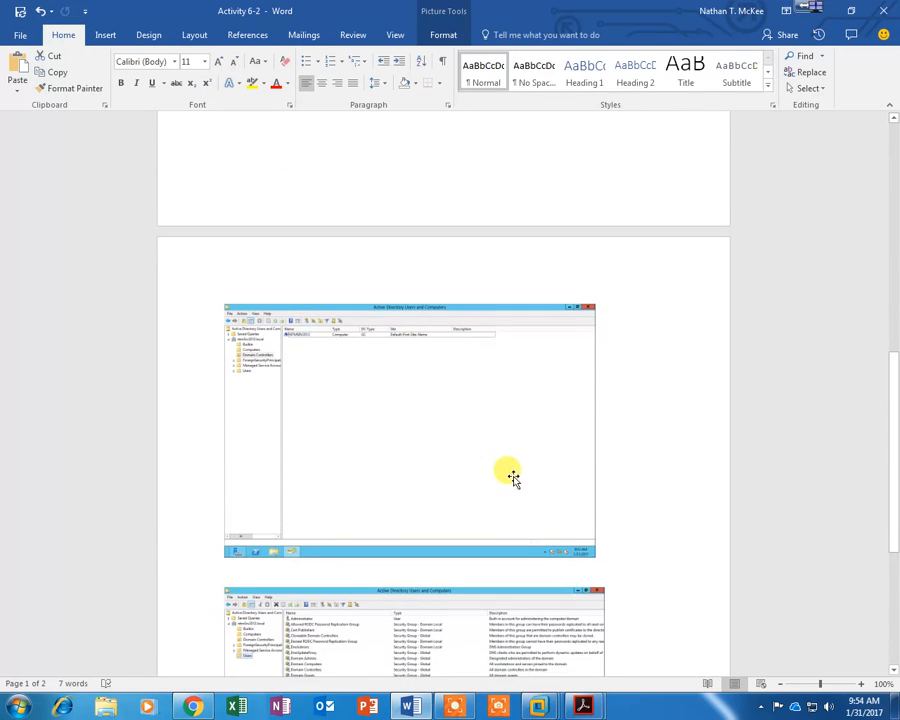
{"action": "left_click", "coordinate": [377, 410]}
{"action": "left_click_drag", "start_coordinate": [595, 555], "coordinate": [733, 659]}
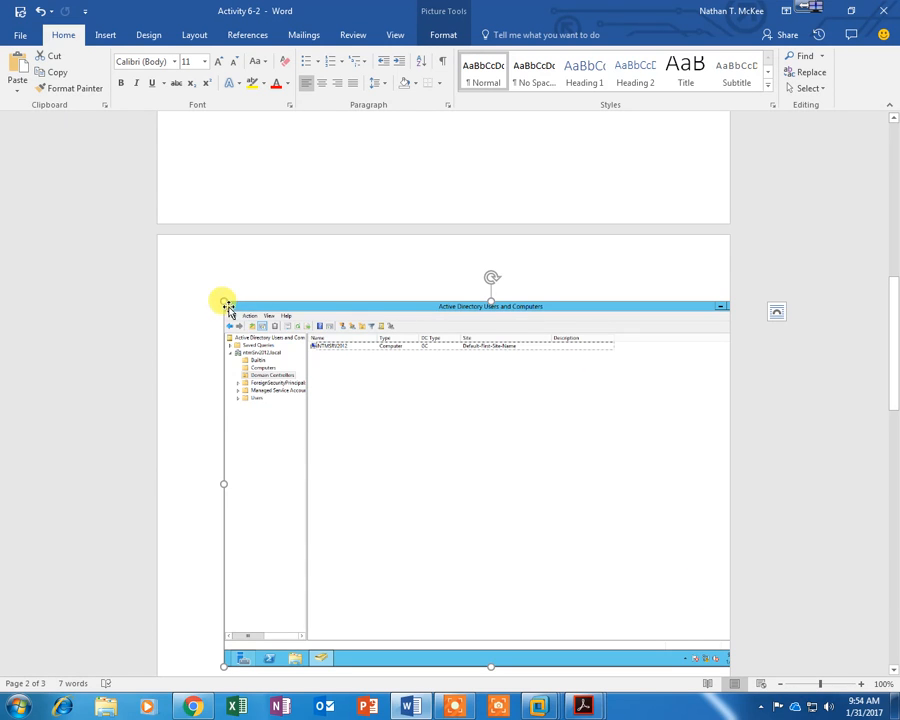
{"action": "scroll", "coordinate": [438, 408], "scroll_direction": "down", "scroll_amount": 3}
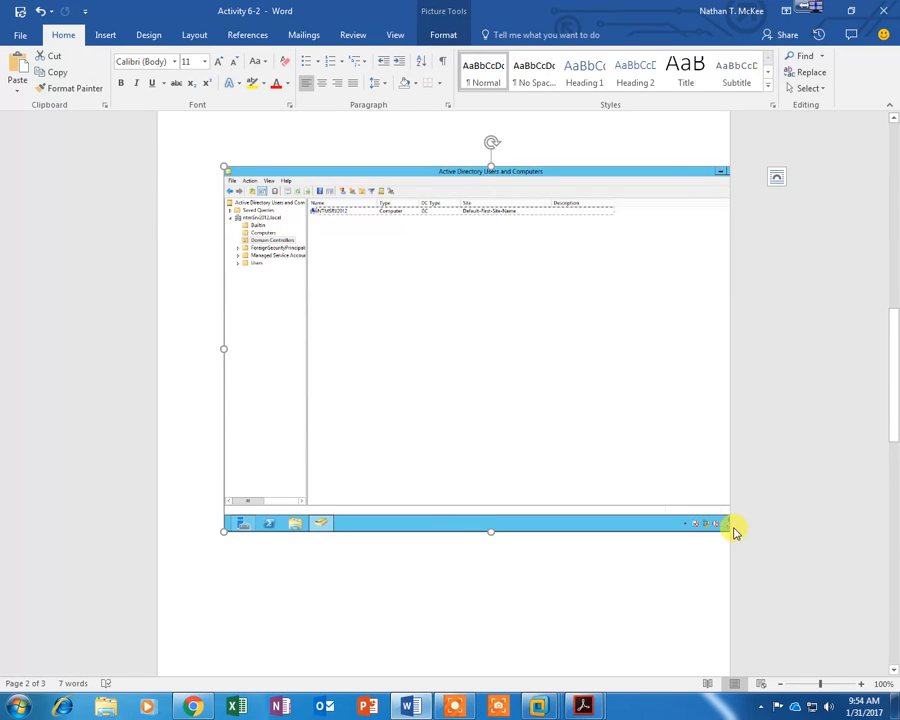
{"action": "left_click_drag", "start_coordinate": [627, 442], "coordinate": [532, 430]}
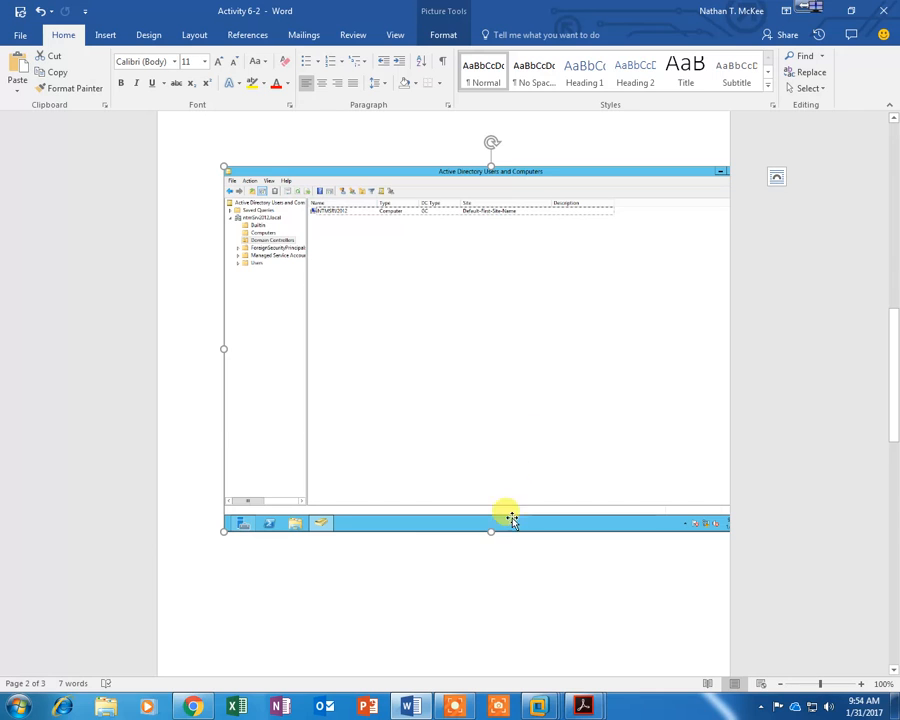
{"action": "left_click_drag", "start_coordinate": [220, 528], "coordinate": [400, 380]}
{"action": "left_click", "coordinate": [704, 543]}
Step: Enlarge the Users container screenshot proportionally until it nearly reaches the page's right edge
{"action": "scroll", "coordinate": [704, 543], "scroll_direction": "down", "scroll_amount": 4}
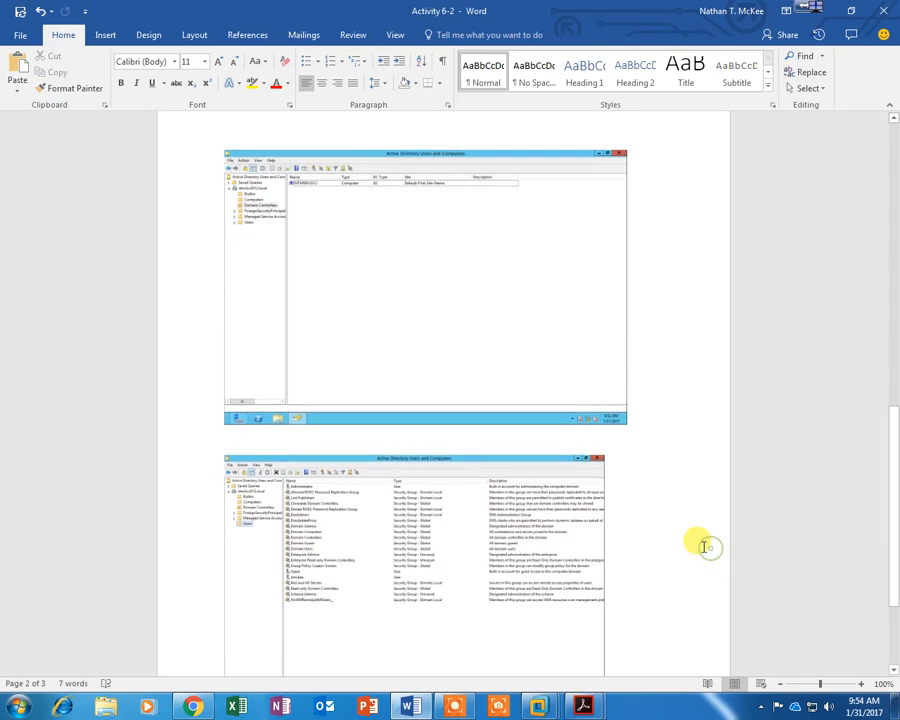
{"action": "left_click", "coordinate": [300, 368]}
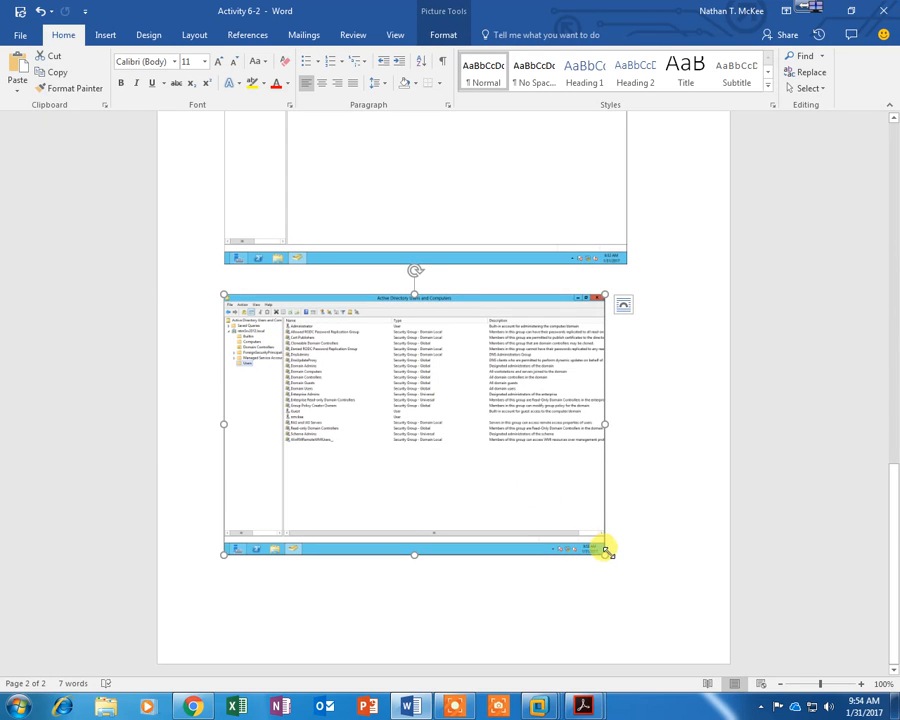
{"action": "left_click_drag", "start_coordinate": [607, 563], "coordinate": [661, 630]}
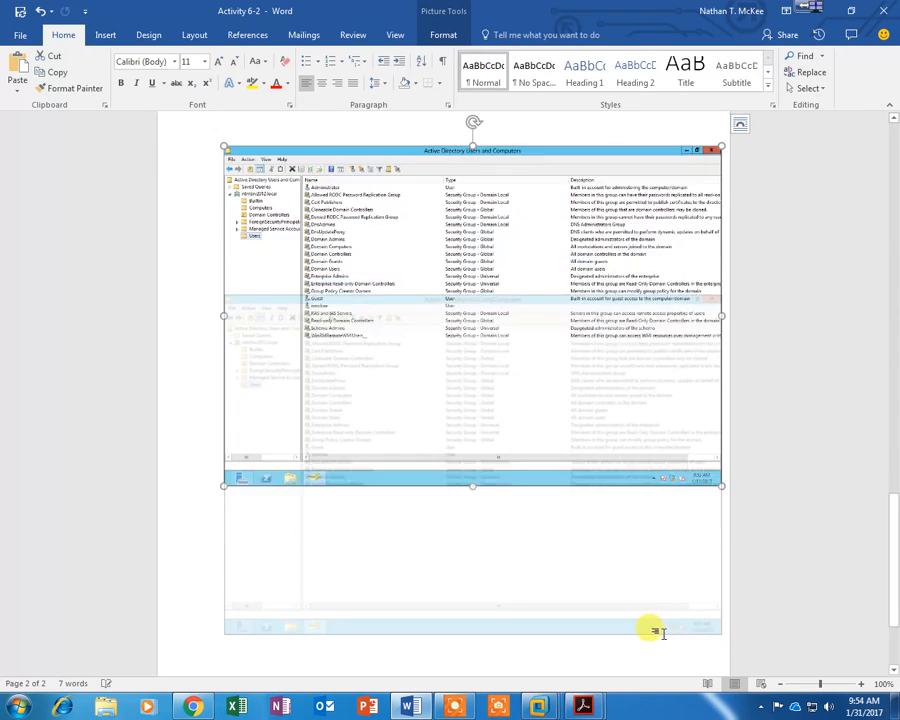
{"action": "scroll", "coordinate": [457, 502], "scroll_direction": "up", "scroll_amount": 3}
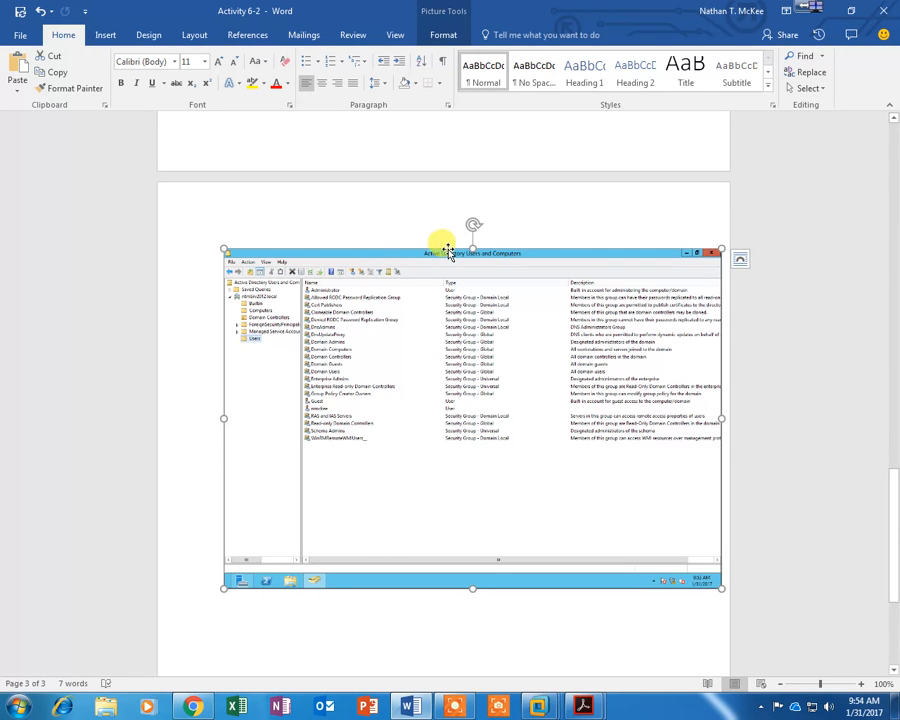
{"action": "double_click", "coordinate": [543, 604]}
{"action": "scroll", "coordinate": [575, 573], "scroll_direction": "down", "scroll_amount": 1}
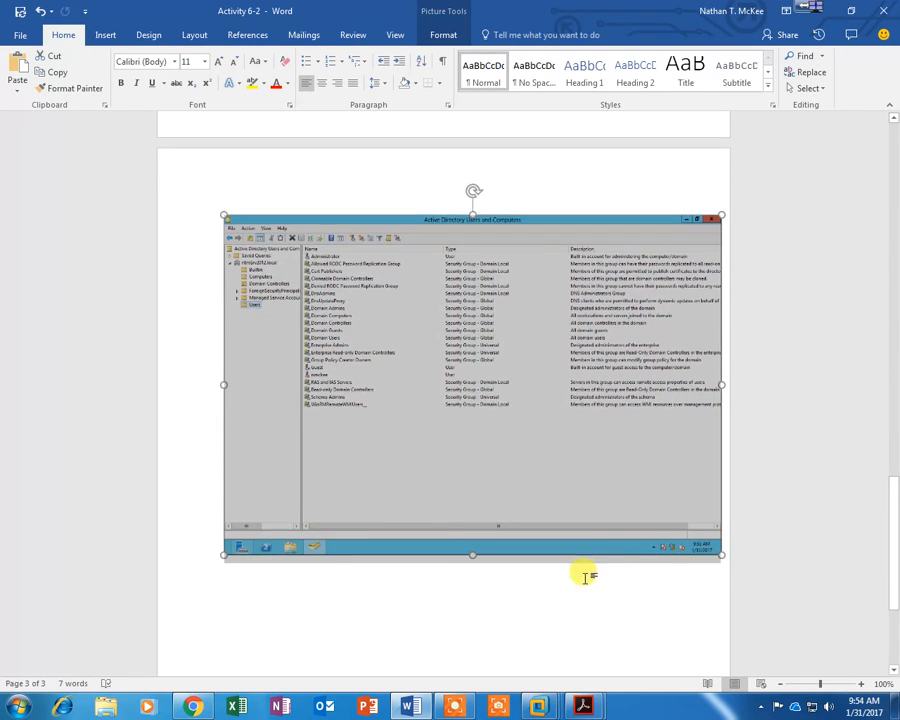
{"action": "left_click", "coordinate": [727, 555]}
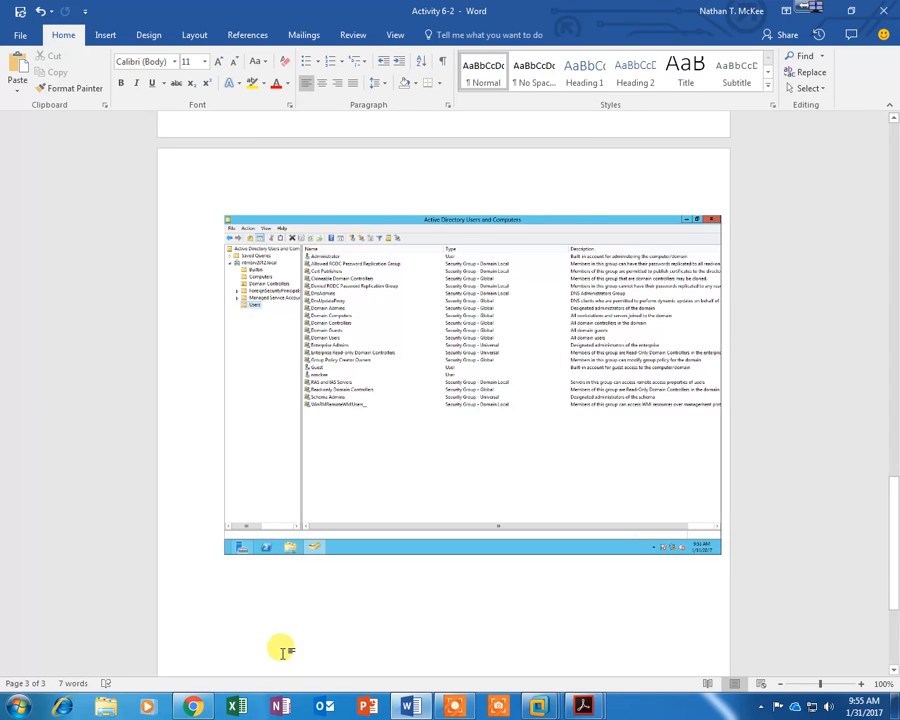
{"action": "left_click", "coordinate": [455, 707]}
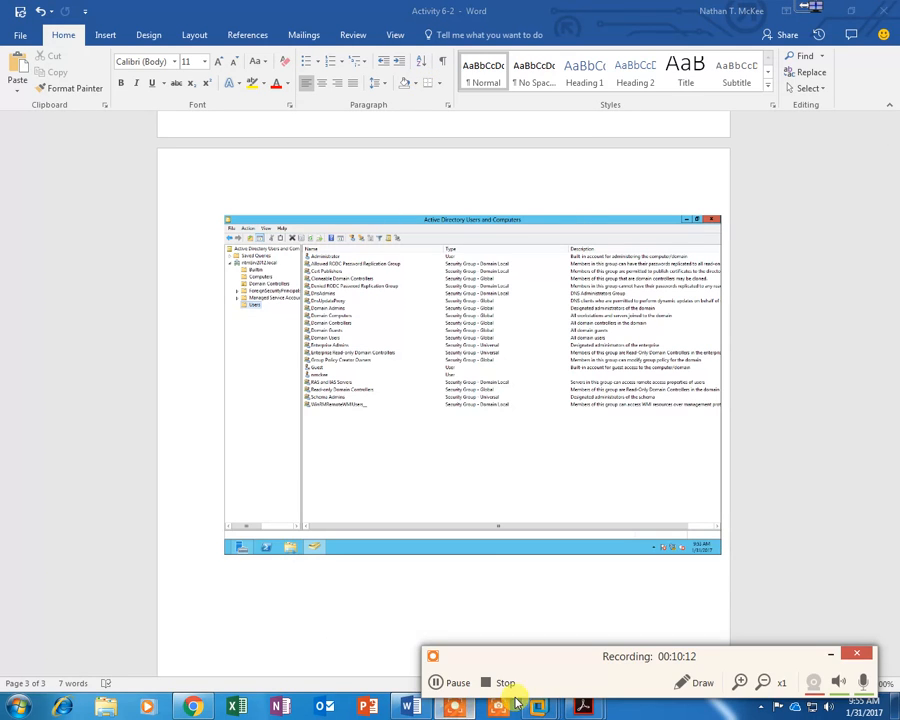